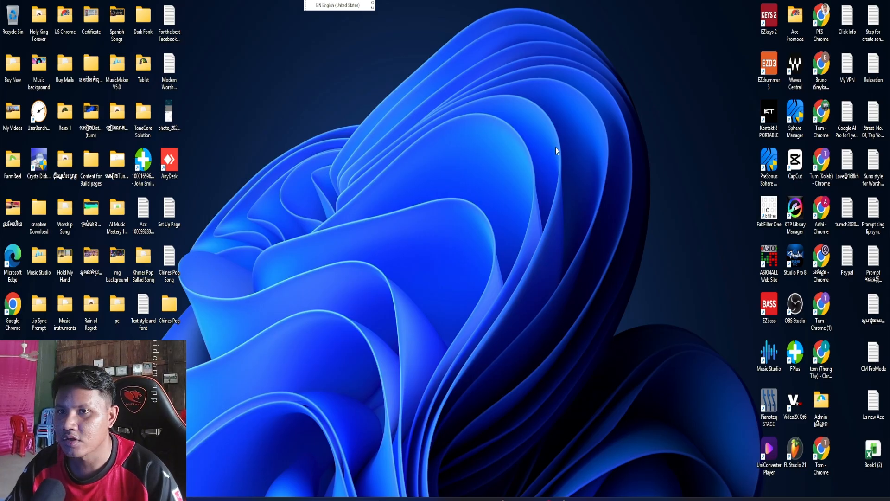
Open Chrome, load the DistroKid music dashboard from its shortcut, and move the browser window aside.
{"action": "double_click", "coordinate": [824, 171]}
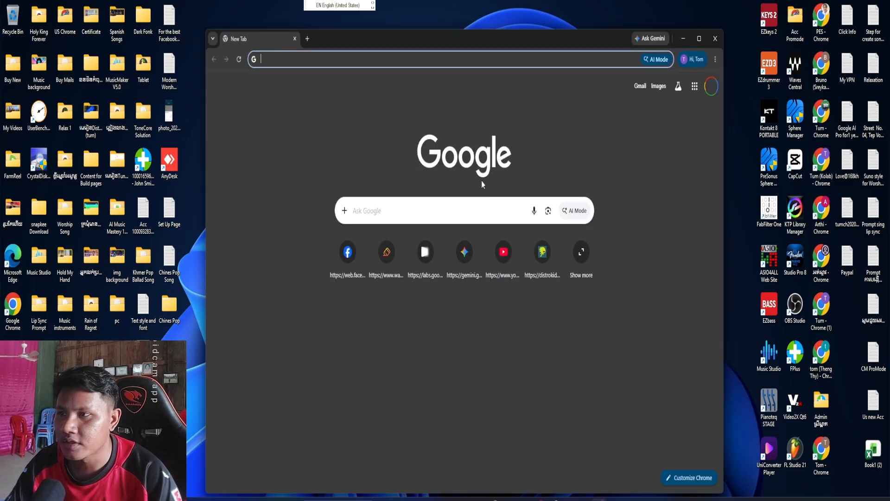
{"action": "left_click", "coordinate": [541, 259]}
{"action": "left_click_drag", "start_coordinate": [585, 40], "coordinate": [433, 16]}
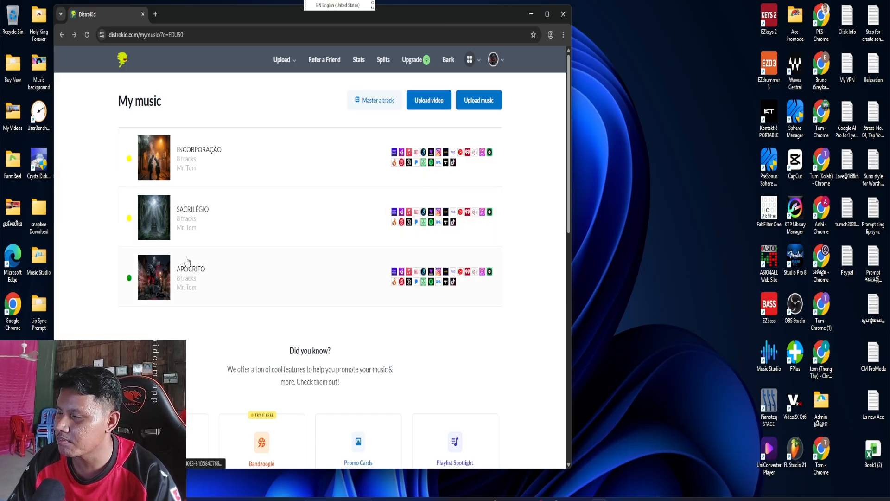
Check the processing status notice of the SACRILÉGIO album, and return to the list of releases.
{"action": "left_click", "coordinate": [213, 214]}
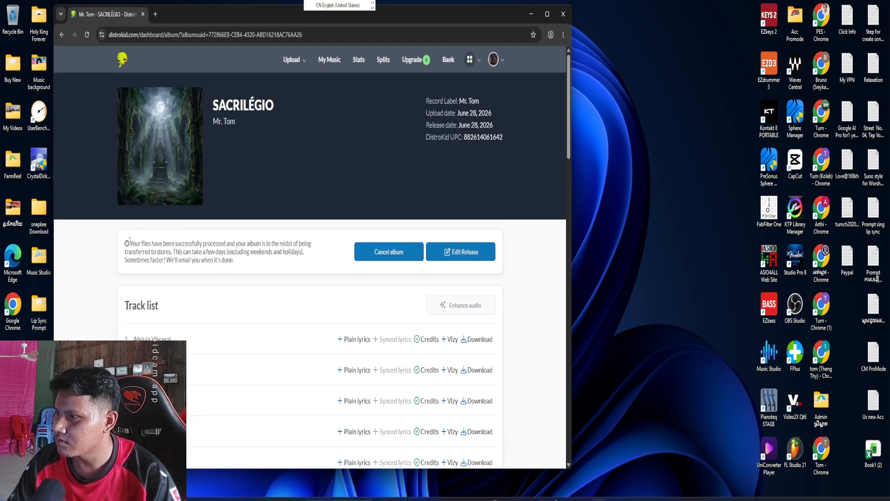
{"action": "left_click_drag", "start_coordinate": [128, 241], "coordinate": [294, 274]}
{"action": "left_click", "coordinate": [61, 37]}
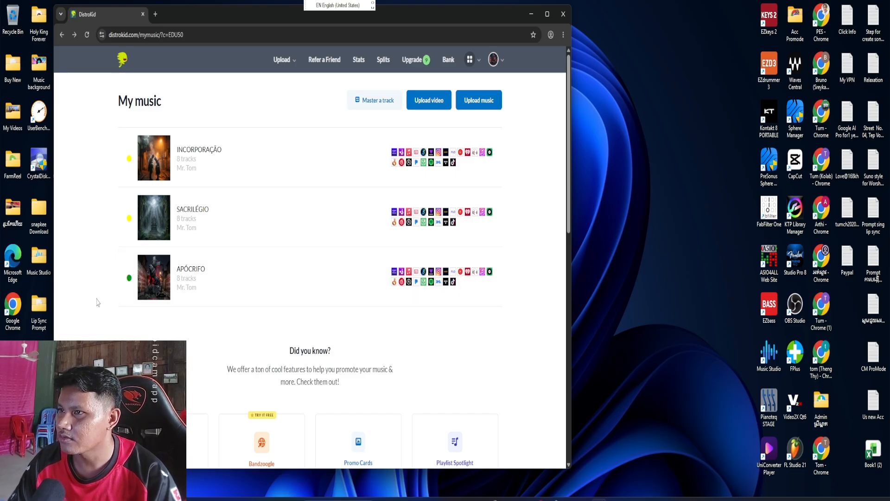
Start a new music upload and reposition the browser window on the desktop.
{"action": "left_click_drag", "start_coordinate": [417, 18], "coordinate": [546, 30]}
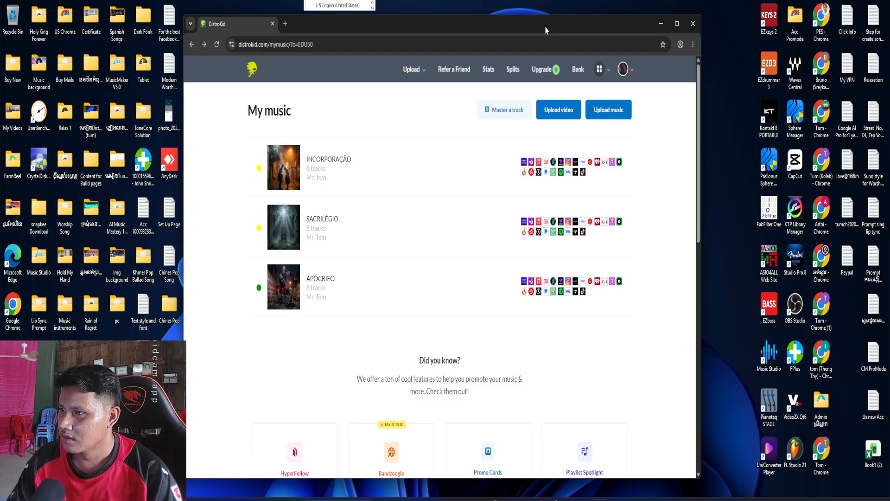
{"action": "left_click", "coordinate": [610, 111]}
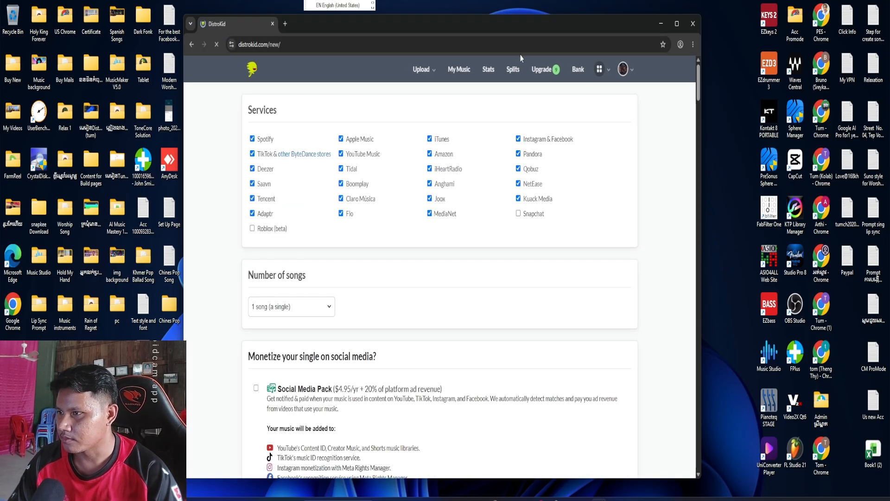
{"action": "left_click_drag", "start_coordinate": [517, 30], "coordinate": [335, 17]}
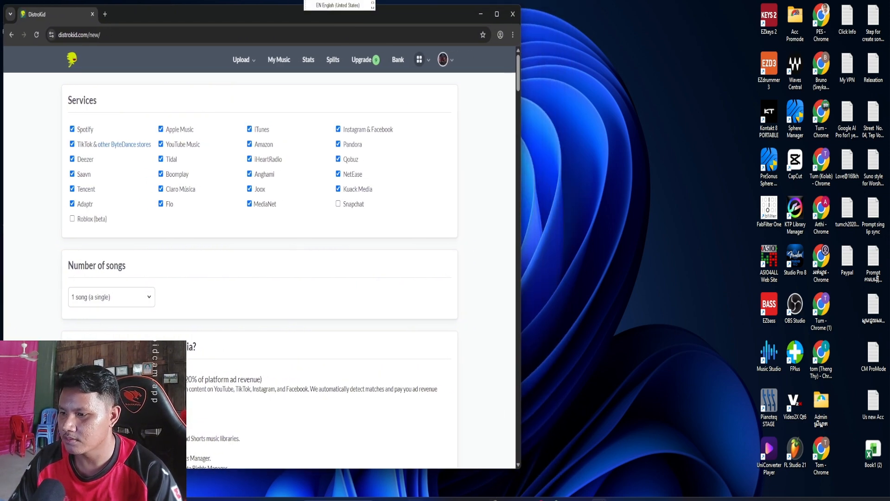
Switch to File Explorer and reopen the DIORAMA folder inside Dark Fonk to review its song files.
{"action": "mouse_move", "coordinate": [415, 498]}
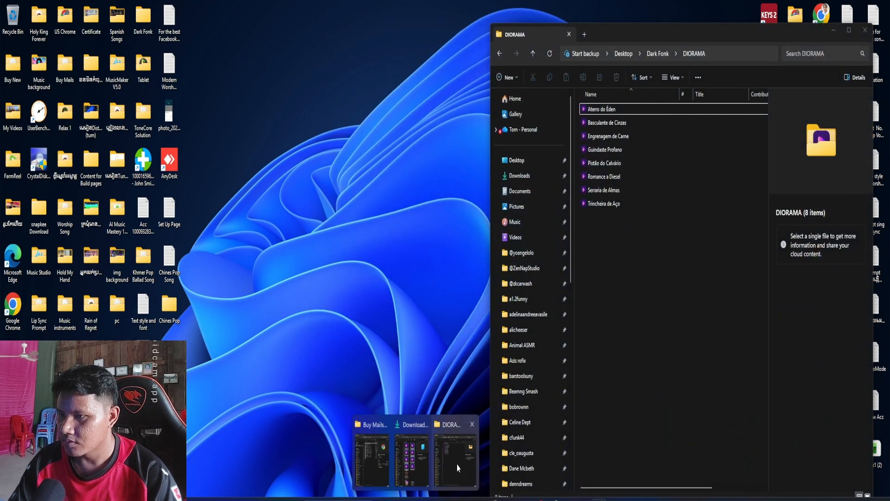
{"action": "left_click", "coordinate": [457, 463]}
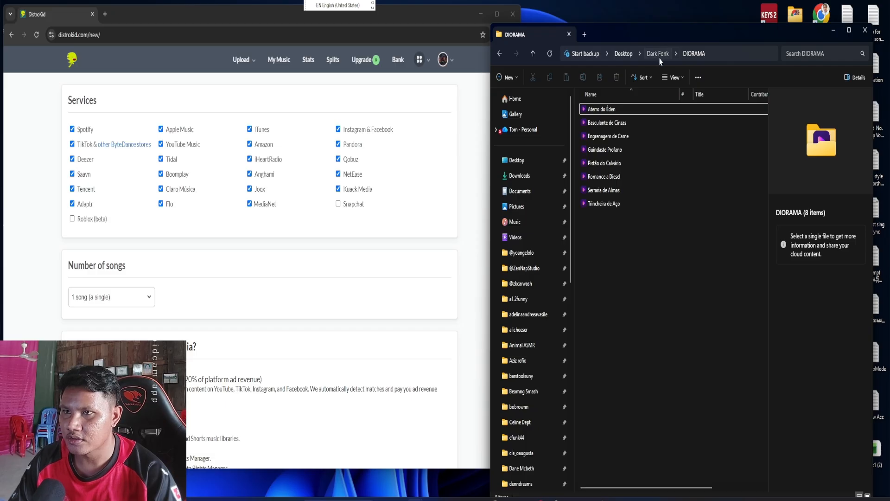
{"action": "left_click", "coordinate": [658, 54]}
{"action": "double_click", "coordinate": [618, 145]}
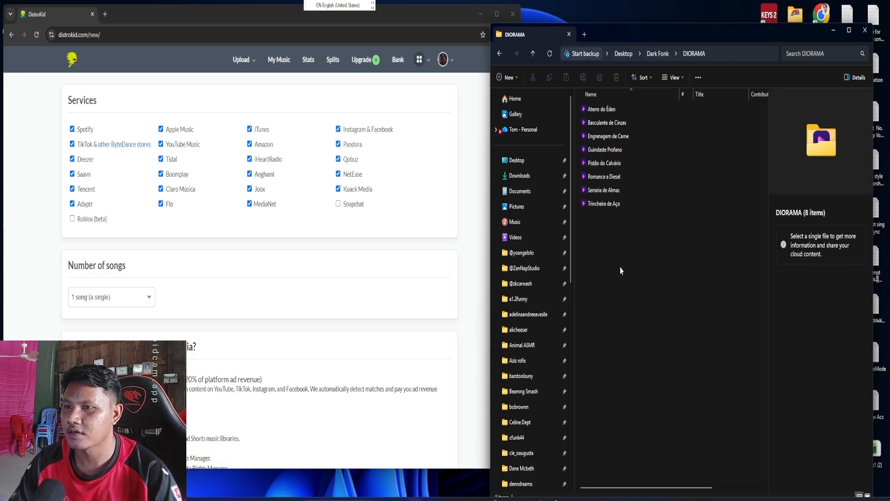
{"action": "left_click_drag", "start_coordinate": [621, 271], "coordinate": [610, 115]}
{"action": "left_click", "coordinate": [628, 258]}
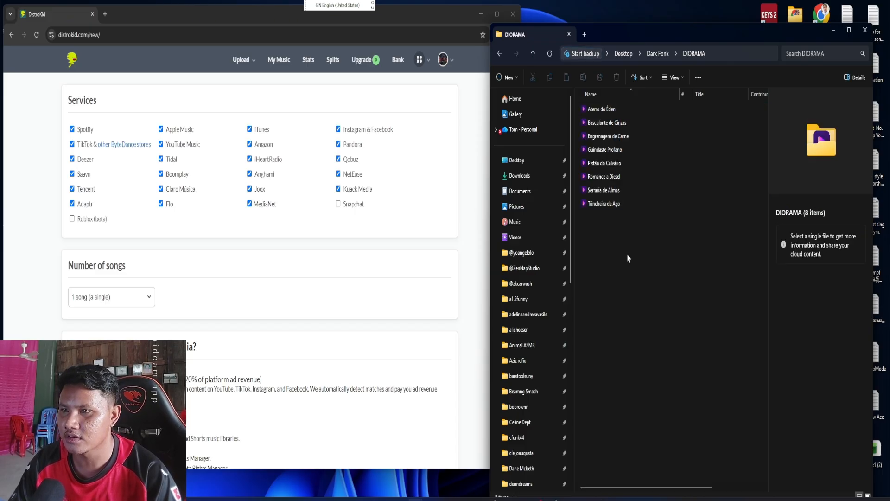
Copy the folder name DIORAMA from the folder's path.
{"action": "left_click", "coordinate": [683, 53]}
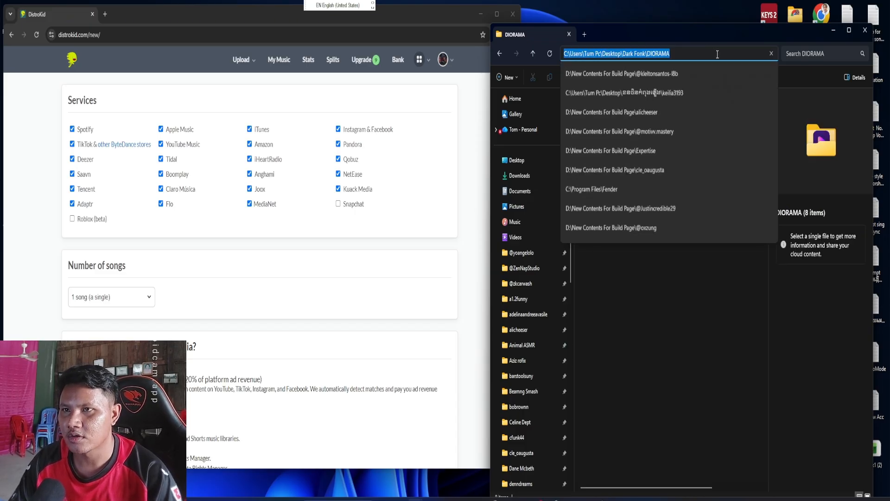
{"action": "left_click", "coordinate": [684, 53]}
{"action": "left_click_drag", "start_coordinate": [683, 52], "coordinate": [647, 51]}
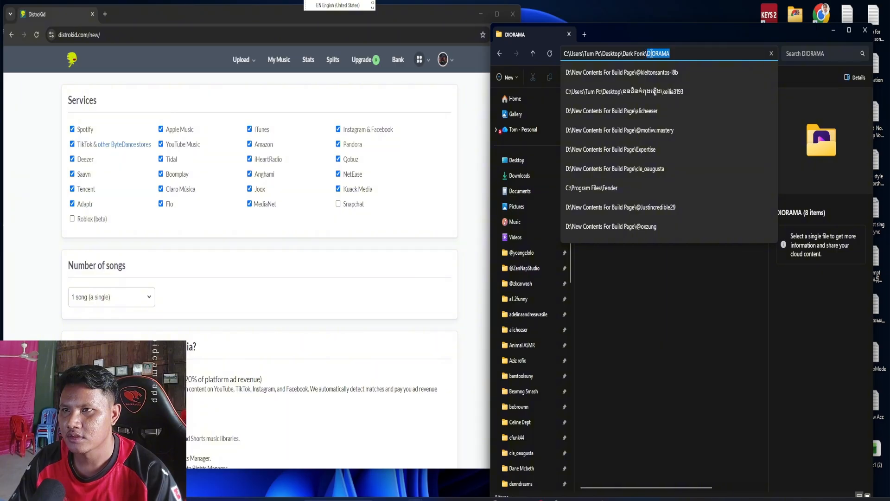
{"action": "right_click", "coordinate": [656, 55]}
{"action": "left_click", "coordinate": [671, 83]}
{"action": "left_click", "coordinate": [656, 320]}
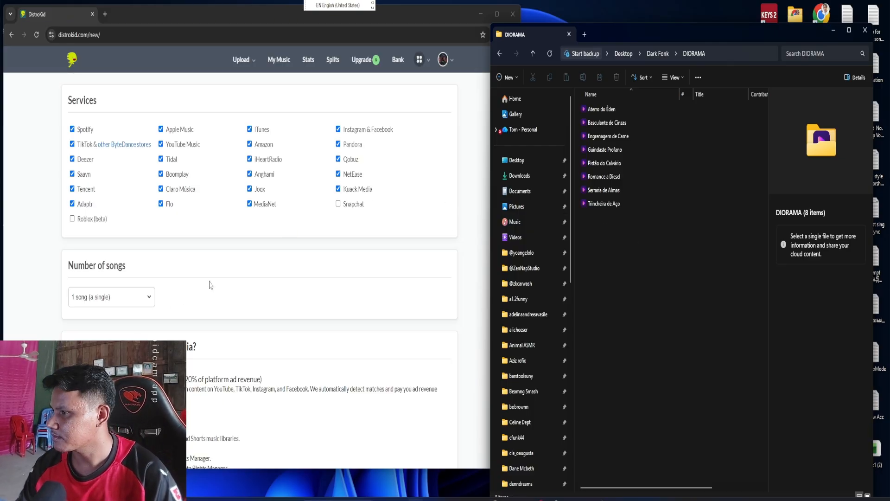
Switch back to the DistroKid upload form and set the number of songs to 8 songs.
{"action": "left_click", "coordinate": [428, 18]}
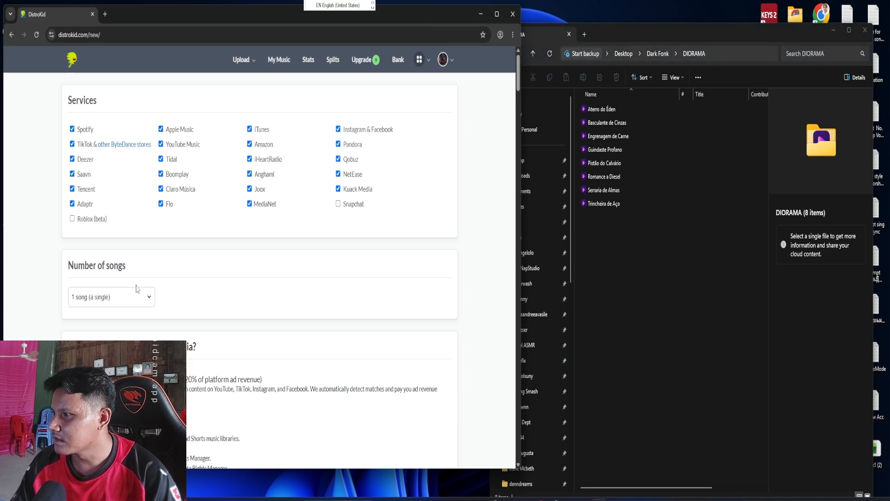
{"action": "scroll", "coordinate": [160, 287], "scroll_direction": "down", "scroll_amount": 2}
{"action": "left_click", "coordinate": [125, 205]}
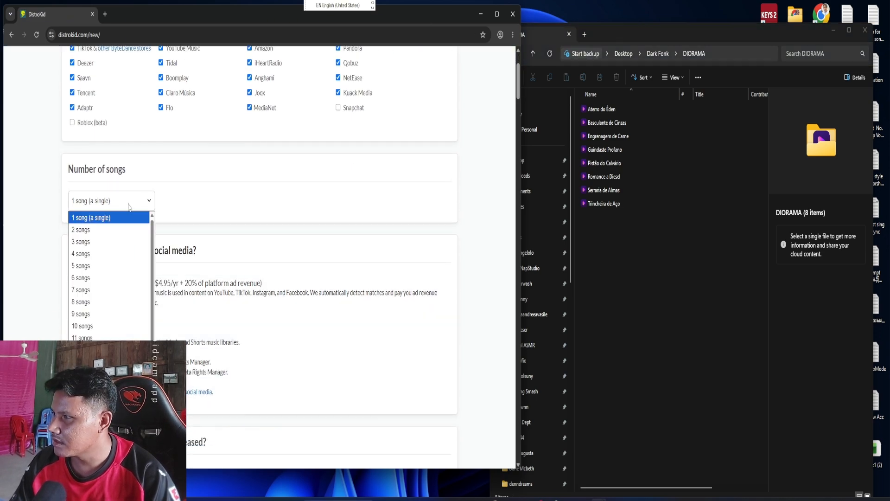
{"action": "left_click", "coordinate": [78, 306]}
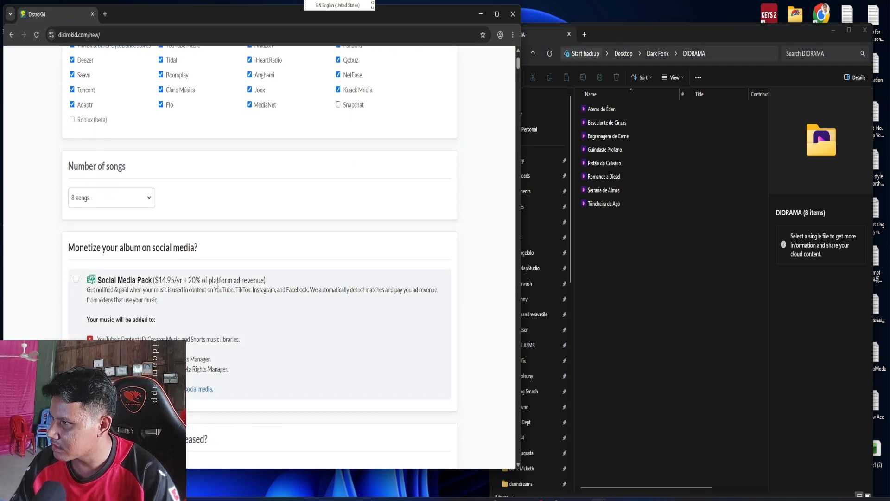
Set the album's release date to 07/02/2026.
{"action": "scroll", "coordinate": [216, 287], "scroll_direction": "down", "scroll_amount": 7}
{"action": "scroll", "coordinate": [222, 282], "scroll_direction": "down", "scroll_amount": 1}
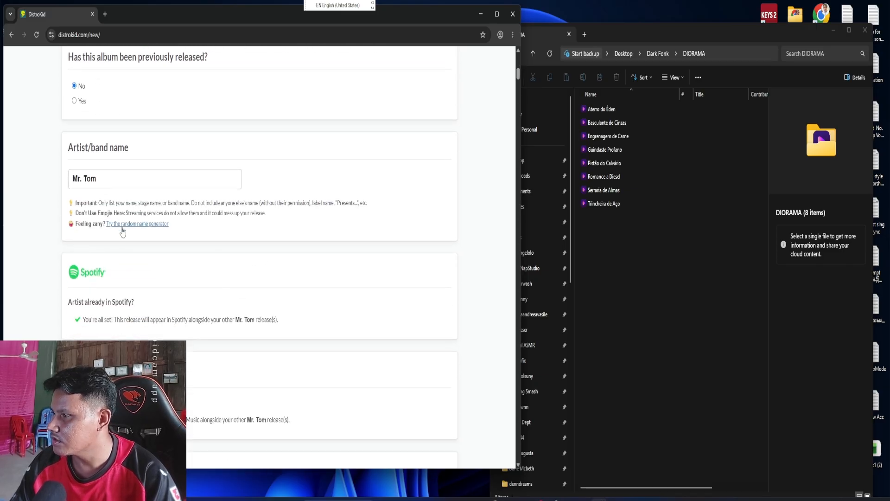
{"action": "scroll", "coordinate": [120, 232], "scroll_direction": "down", "scroll_amount": 12}
{"action": "scroll", "coordinate": [122, 240], "scroll_direction": "down", "scroll_amount": 2}
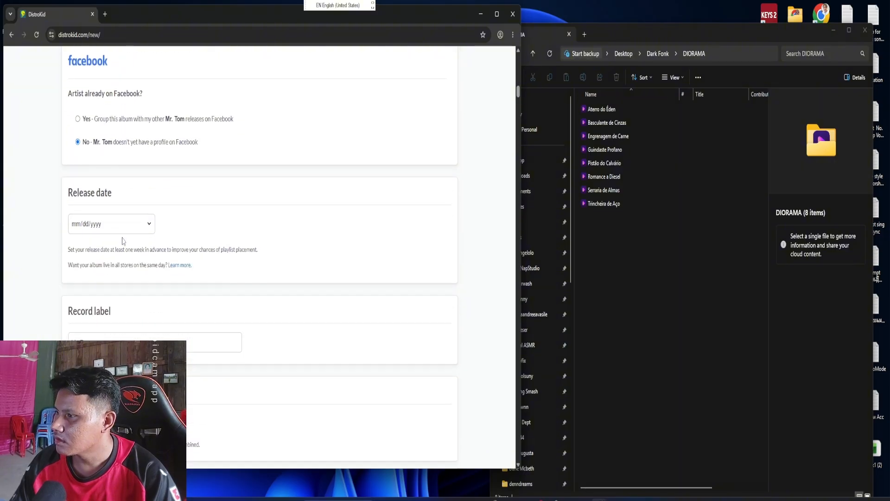
{"action": "left_click", "coordinate": [153, 198]}
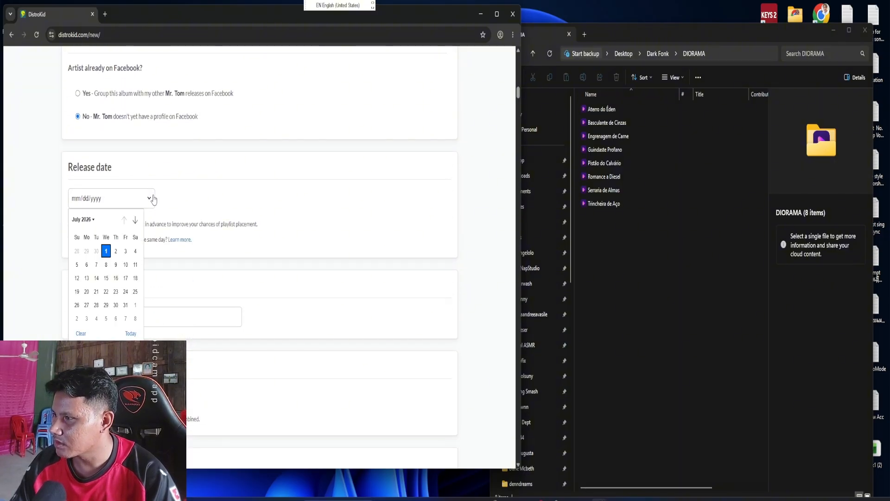
{"action": "left_click", "coordinate": [116, 253]}
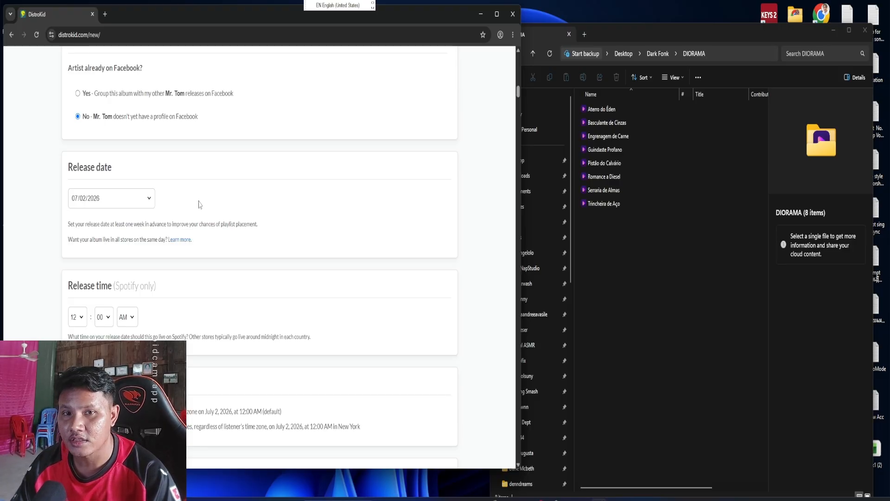
Review the release time, preorder, record label and album price settings, and look through the available languages.
{"action": "scroll", "coordinate": [238, 308], "scroll_direction": "down", "scroll_amount": 4}
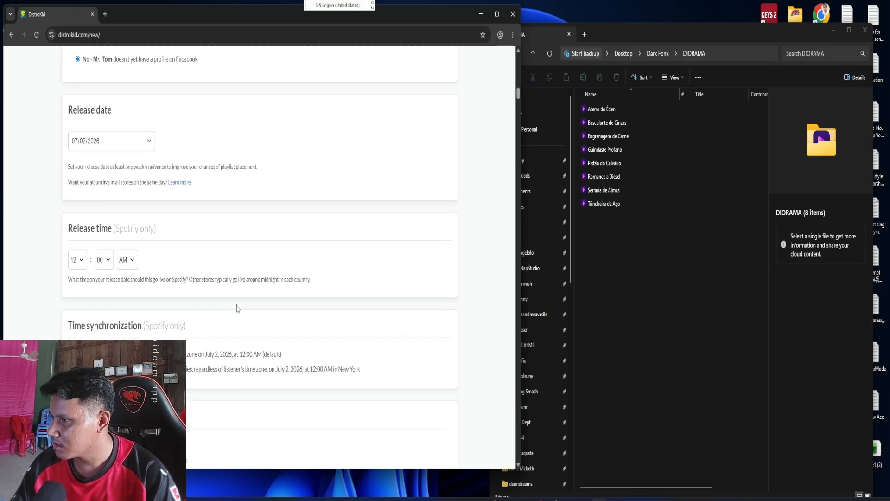
{"action": "scroll", "coordinate": [237, 308], "scroll_direction": "down", "scroll_amount": 2}
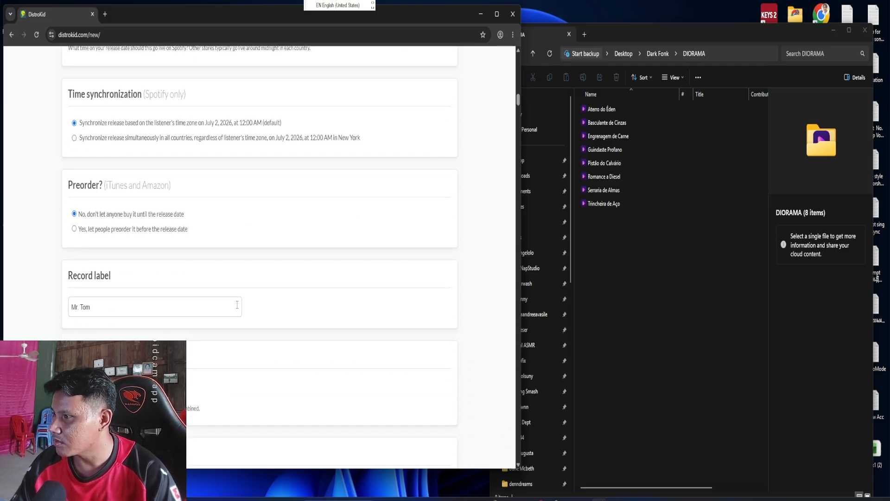
{"action": "scroll", "coordinate": [238, 310], "scroll_direction": "down", "scroll_amount": 4}
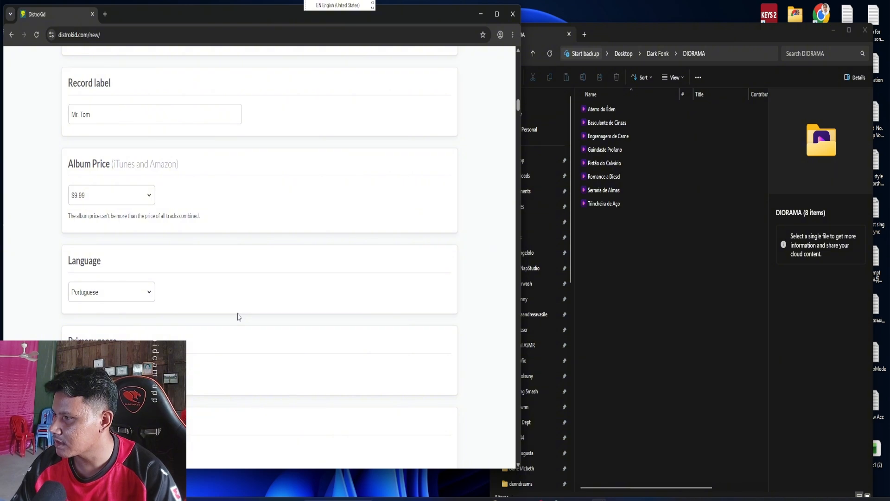
{"action": "scroll", "coordinate": [267, 288], "scroll_direction": "down", "scroll_amount": 1}
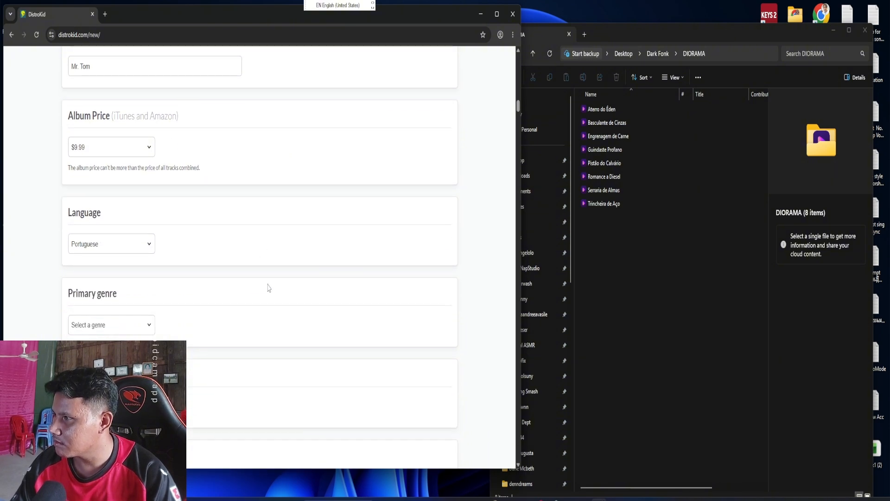
{"action": "left_click", "coordinate": [151, 248]}
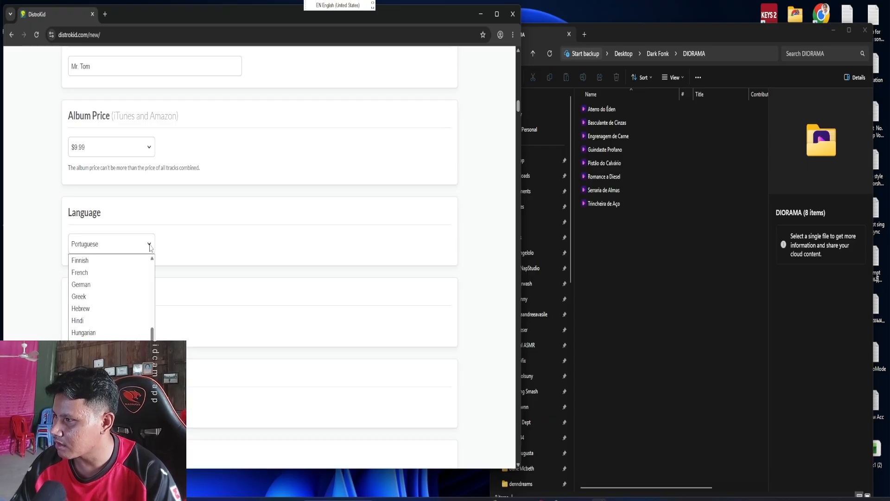
{"action": "left_click", "coordinate": [150, 248]}
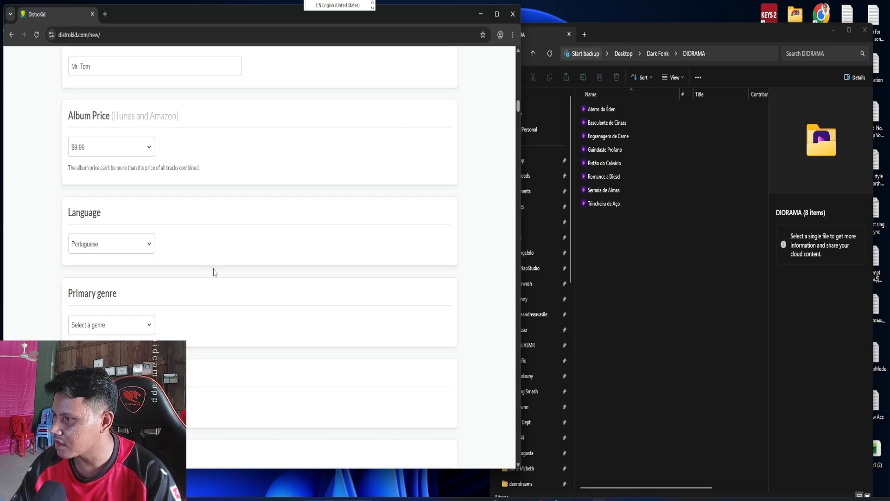
Set both the primary and secondary genre of the album to Country.
{"action": "scroll", "coordinate": [212, 242], "scroll_direction": "down", "scroll_amount": 2}
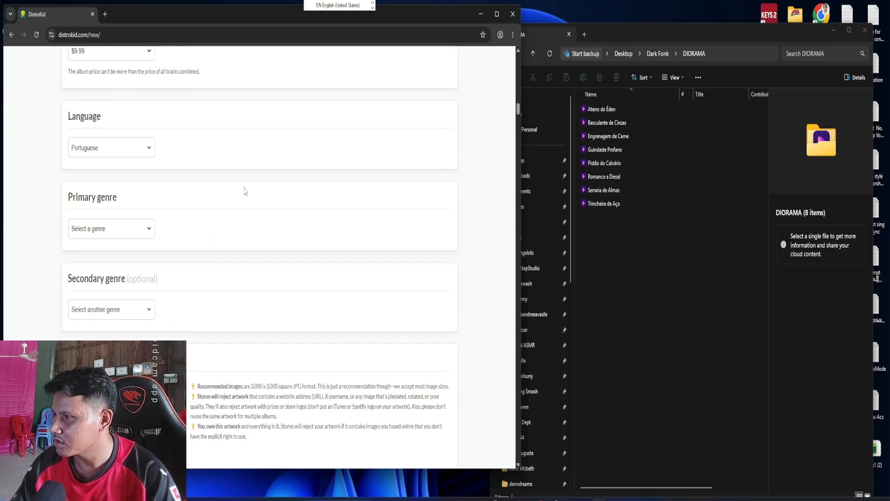
{"action": "left_click", "coordinate": [148, 232]}
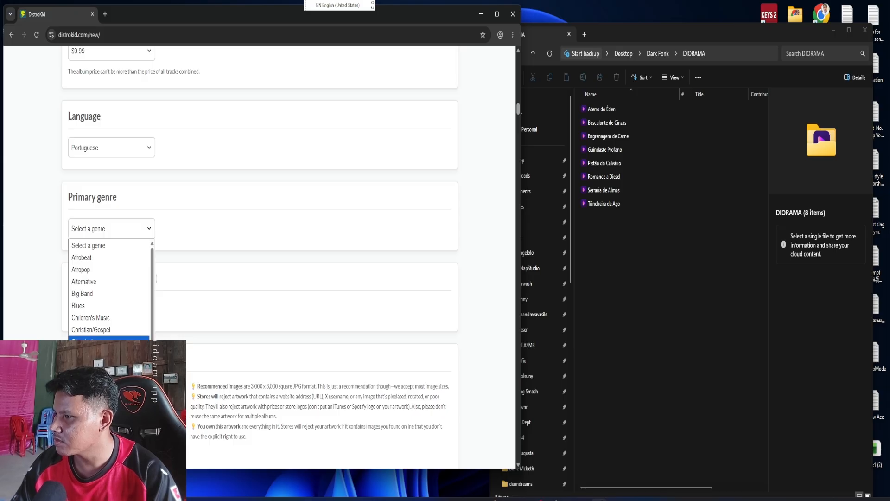
{"action": "left_click", "coordinate": [92, 366]}
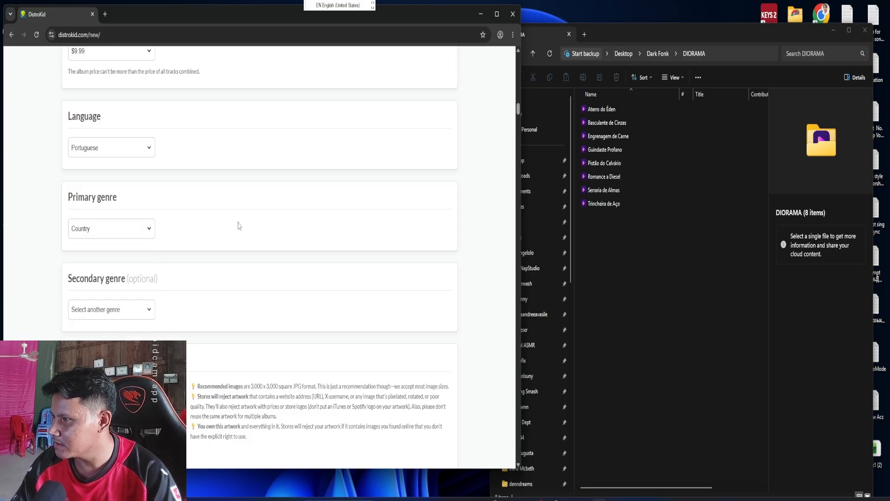
{"action": "scroll", "coordinate": [240, 222], "scroll_direction": "down", "scroll_amount": 3}
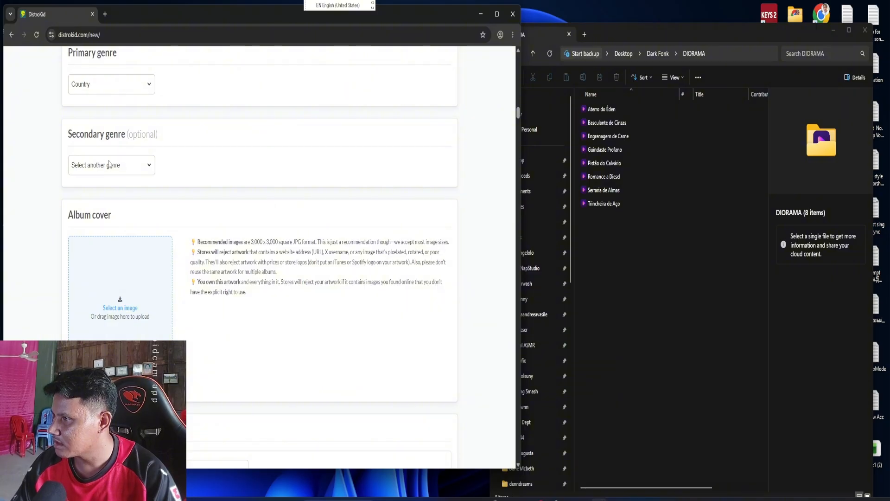
{"action": "left_click", "coordinate": [109, 164]}
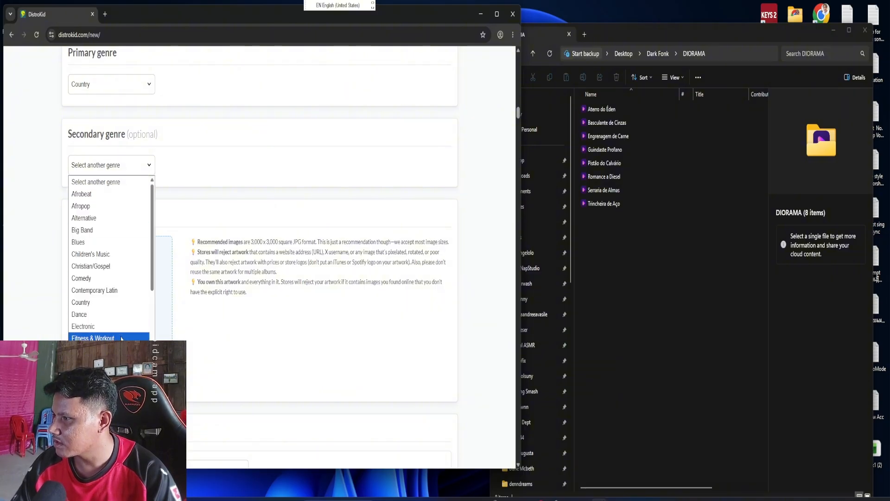
{"action": "left_click", "coordinate": [111, 302]}
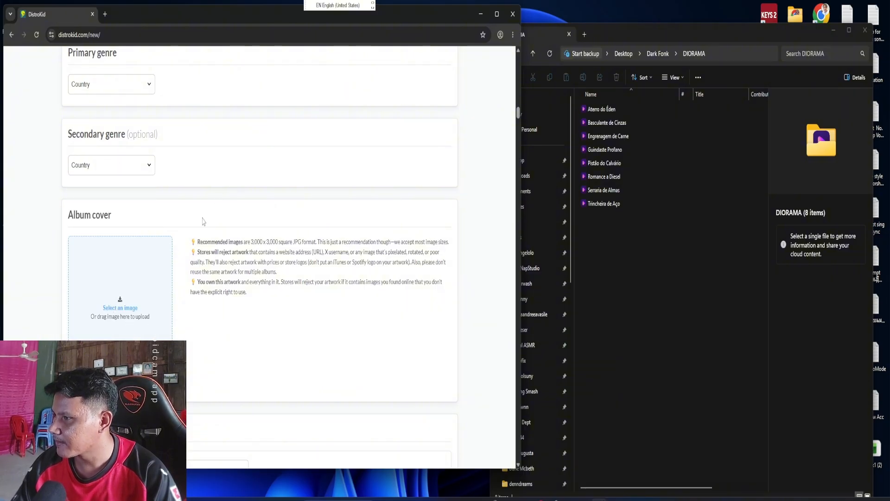
Upload the Miniature_dump_truck_excavator image from the Downloads folder as the album cover and review the recommended image size.
{"action": "left_click", "coordinate": [109, 328]}
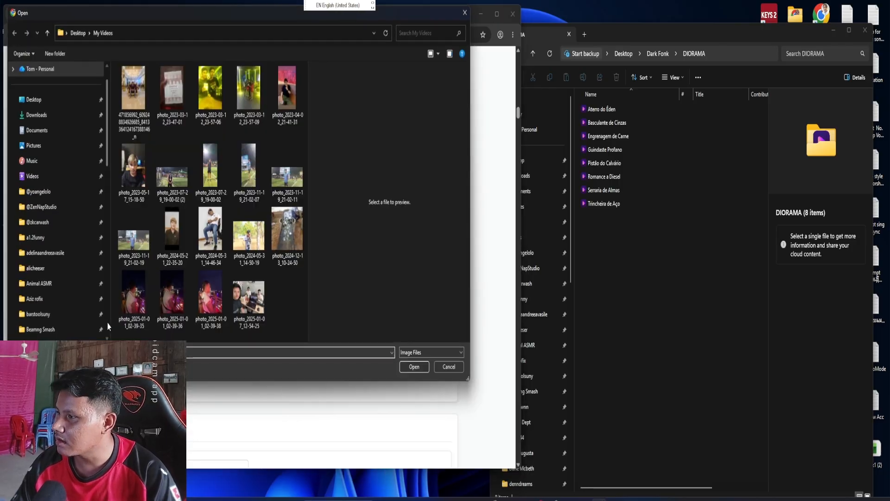
{"action": "left_click", "coordinate": [46, 120]}
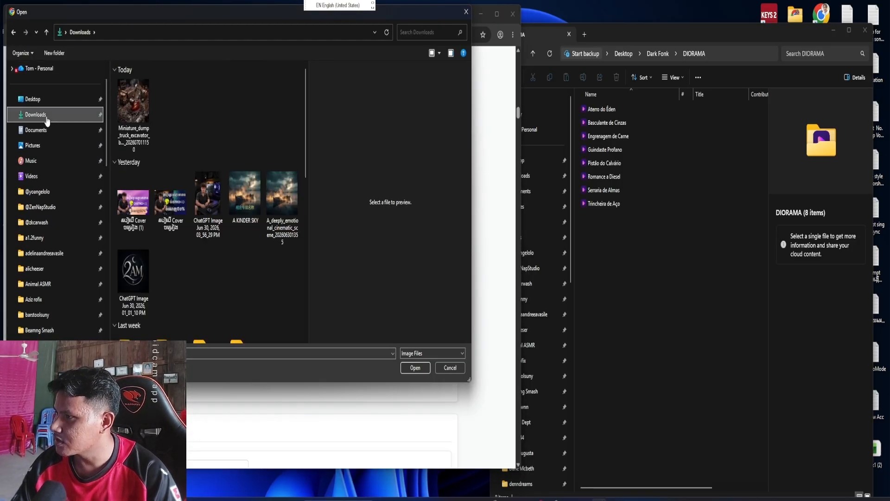
{"action": "left_click", "coordinate": [134, 105]}
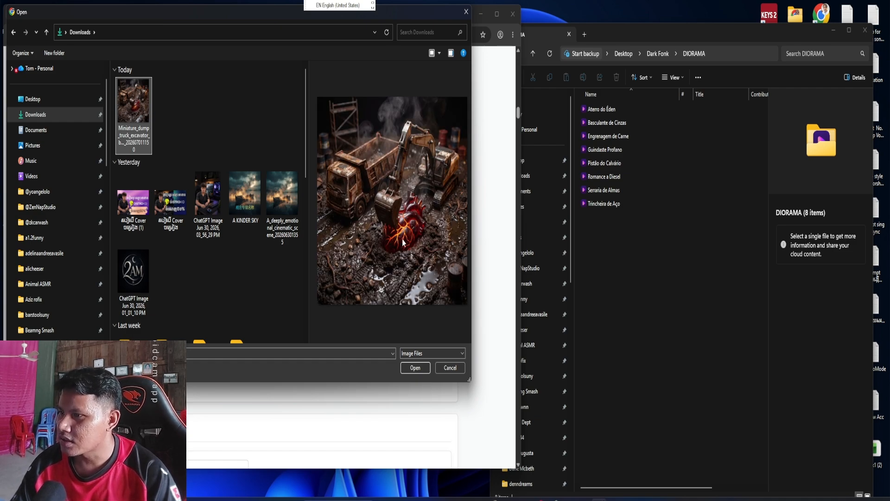
{"action": "left_click", "coordinate": [415, 368]}
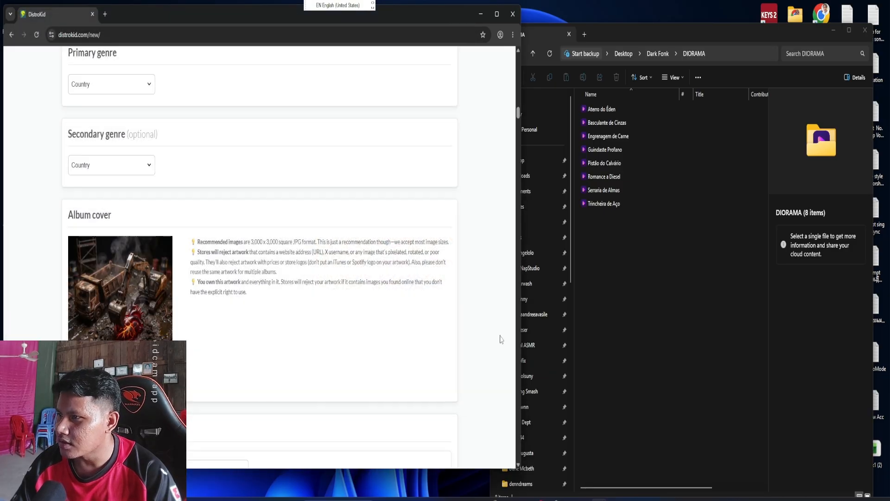
{"action": "scroll", "coordinate": [325, 236], "scroll_direction": "down", "scroll_amount": 2}
{"action": "scroll", "coordinate": [318, 235], "scroll_direction": "down", "scroll_amount": 1}
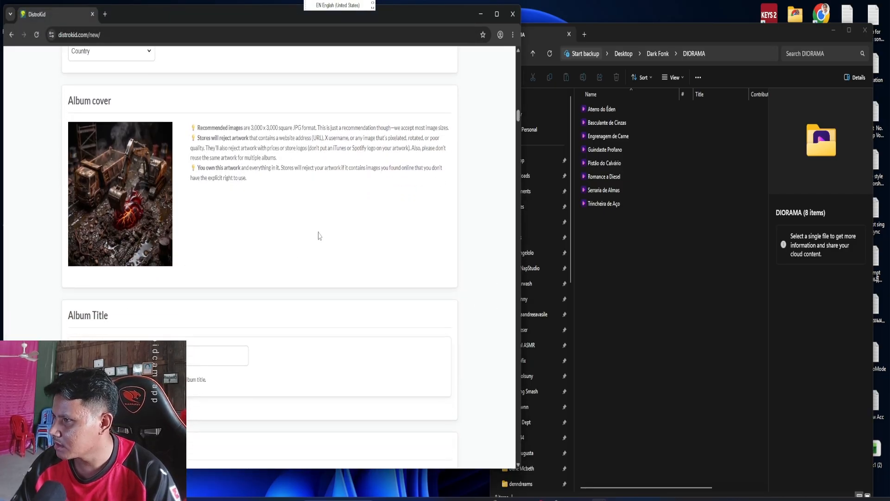
{"action": "scroll", "coordinate": [283, 250], "scroll_direction": "up", "scroll_amount": 1}
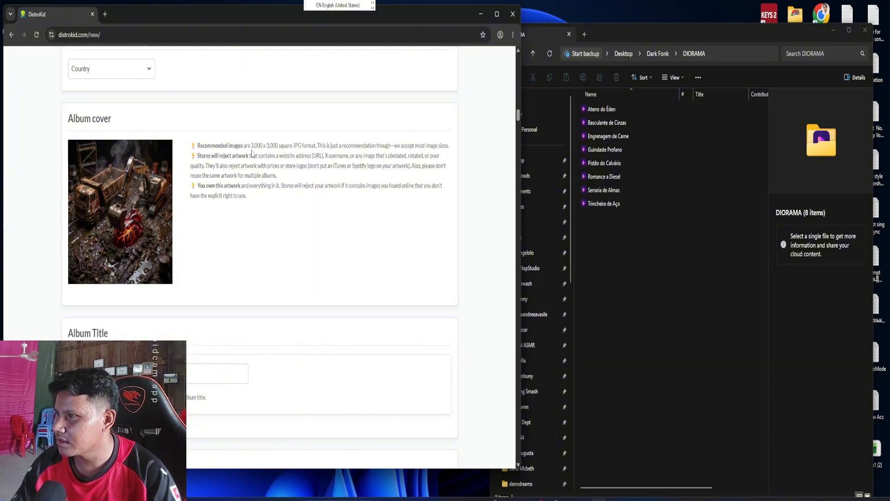
{"action": "left_click_drag", "start_coordinate": [251, 148], "coordinate": [277, 148]}
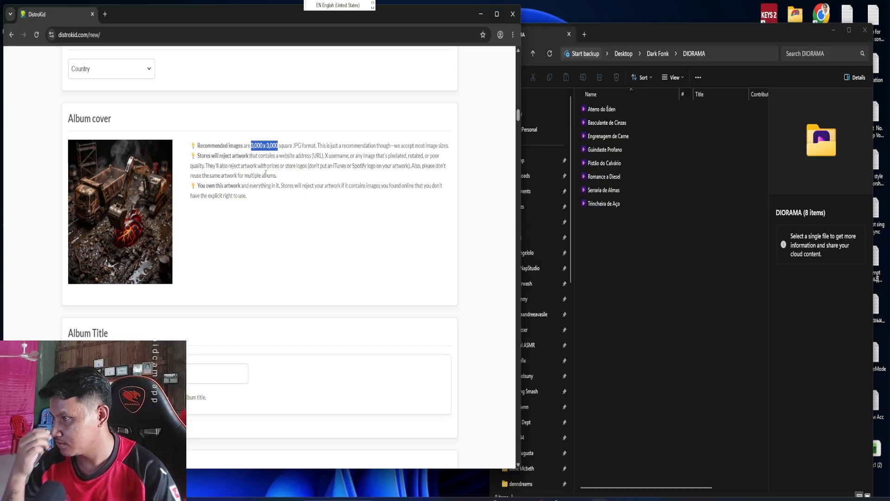
{"action": "left_click", "coordinate": [485, 159]}
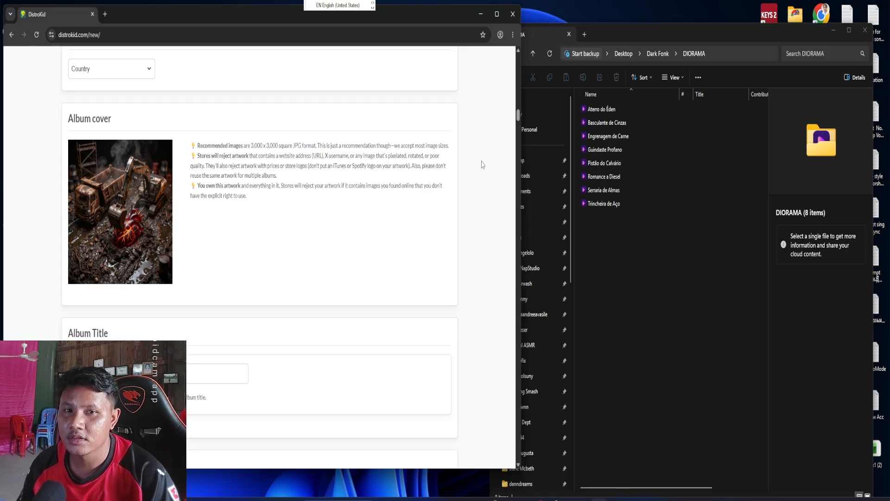
Set the album title to DIORAMA.
{"action": "scroll", "coordinate": [292, 283], "scroll_direction": "down", "scroll_amount": 1}
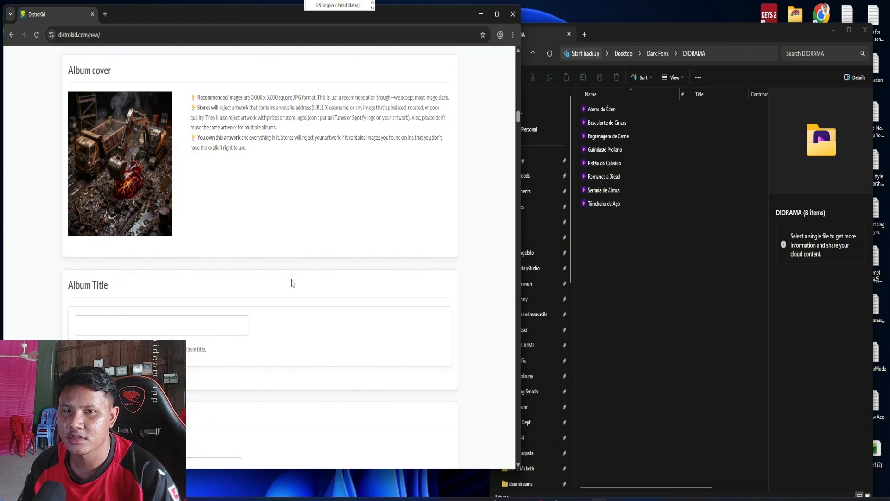
{"action": "scroll", "coordinate": [328, 210], "scroll_direction": "down", "scroll_amount": 2}
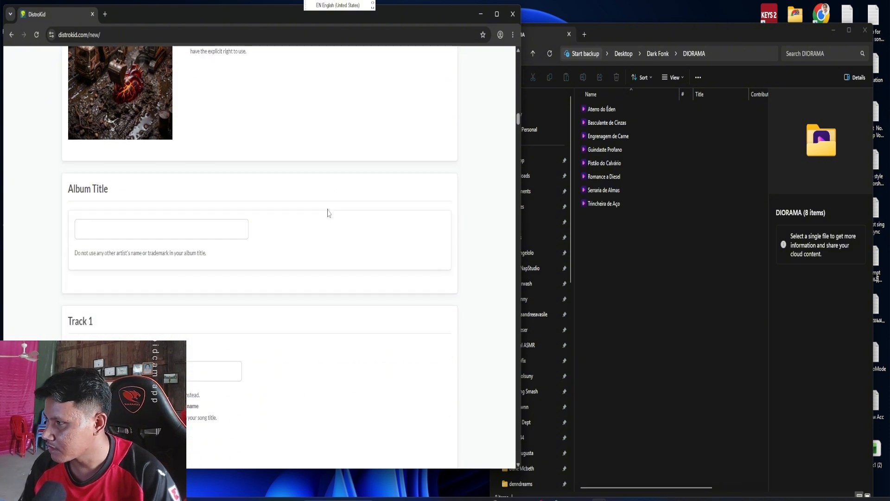
{"action": "right_click", "coordinate": [140, 233]}
{"action": "left_click", "coordinate": [157, 351]}
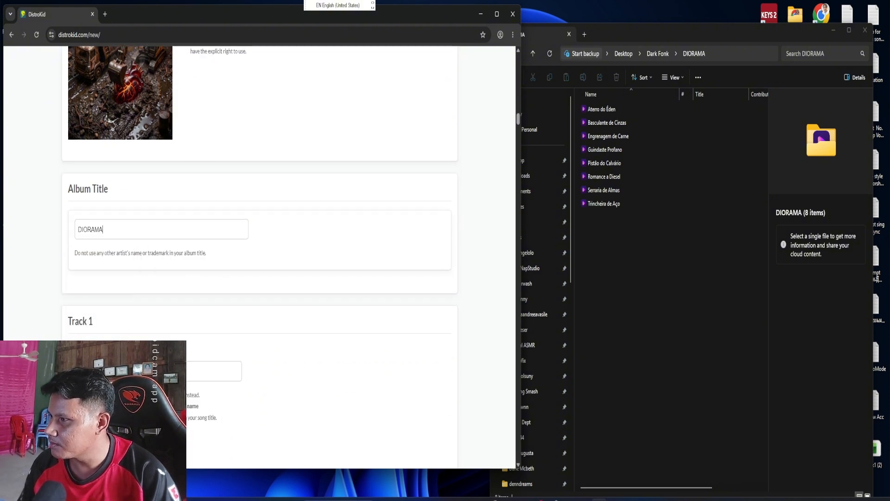
Set the track 1 song title to Aterro do Éden, copied from the file name, and upload its audio file from the DIORAMA folder.
{"action": "scroll", "coordinate": [282, 268], "scroll_direction": "down", "scroll_amount": 1}
{"action": "scroll", "coordinate": [281, 267], "scroll_direction": "down", "scroll_amount": 2}
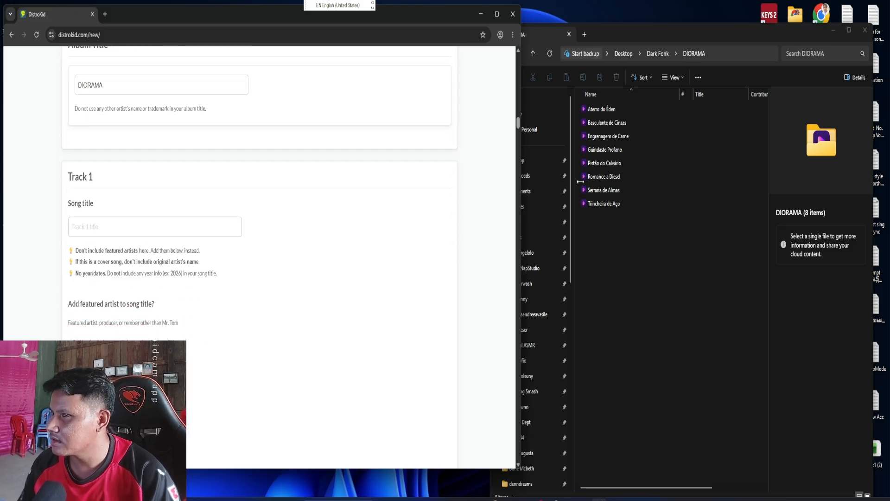
{"action": "left_click", "coordinate": [613, 110]}
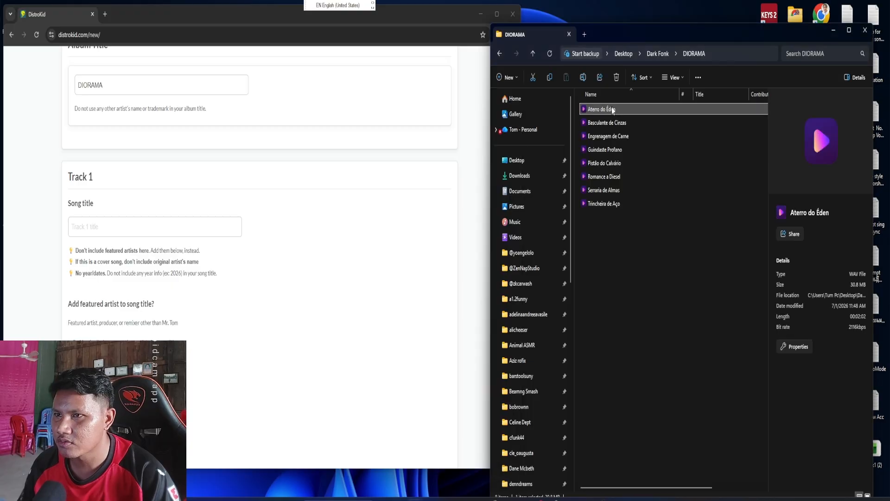
{"action": "right_click", "coordinate": [616, 107]}
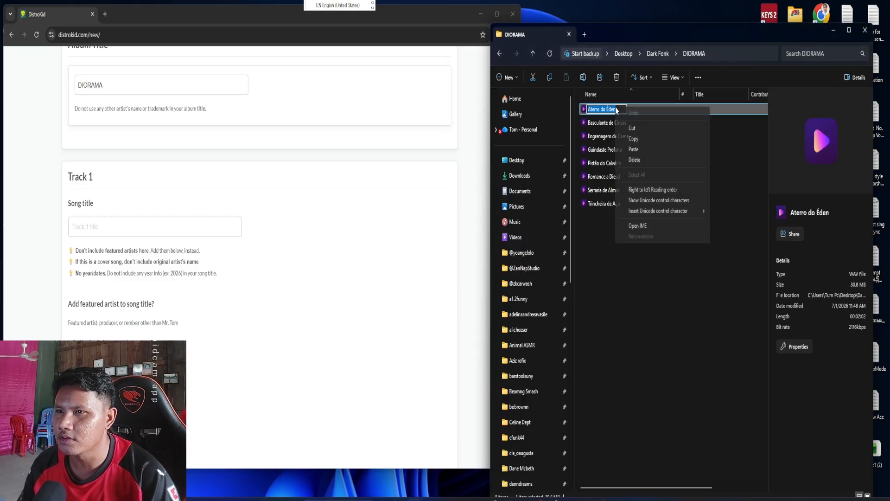
{"action": "left_click", "coordinate": [644, 138]}
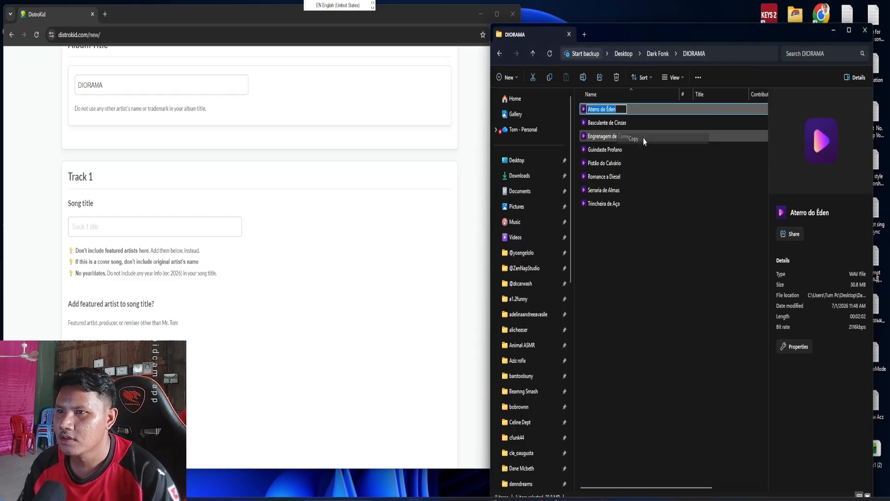
{"action": "left_click", "coordinate": [130, 228]}
{"action": "right_click", "coordinate": [129, 228]}
{"action": "left_click", "coordinate": [157, 325]}
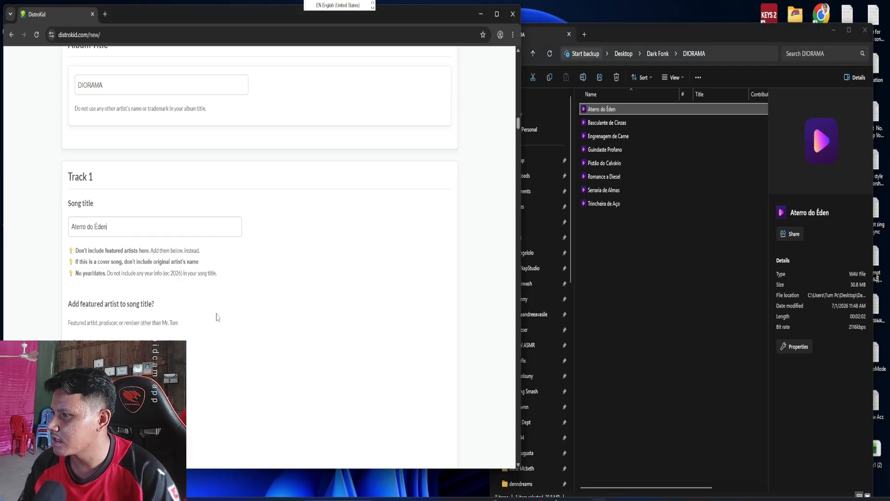
{"action": "scroll", "coordinate": [232, 306], "scroll_direction": "down", "scroll_amount": 8}
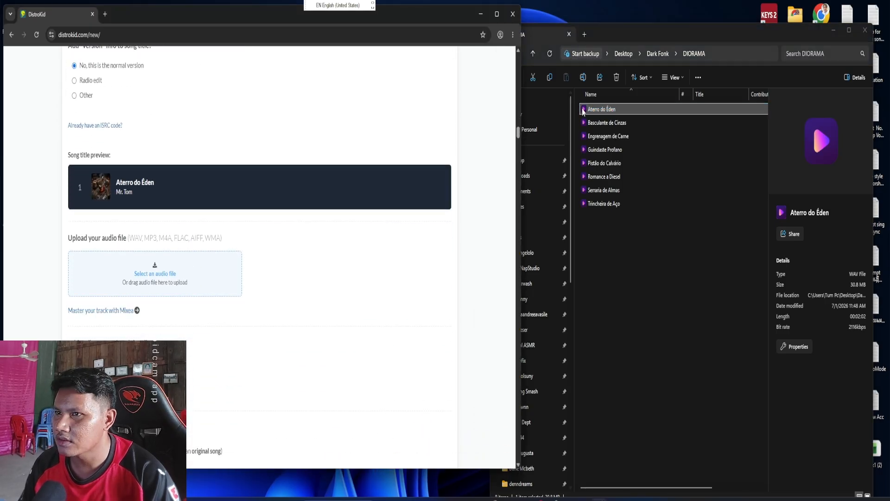
{"action": "left_click_drag", "start_coordinate": [583, 111], "coordinate": [207, 274]}
Enter the songwriter's first and last name for track 1, leaving the role as Music and lyrics.
{"action": "scroll", "coordinate": [206, 276], "scroll_direction": "down", "scroll_amount": 10}
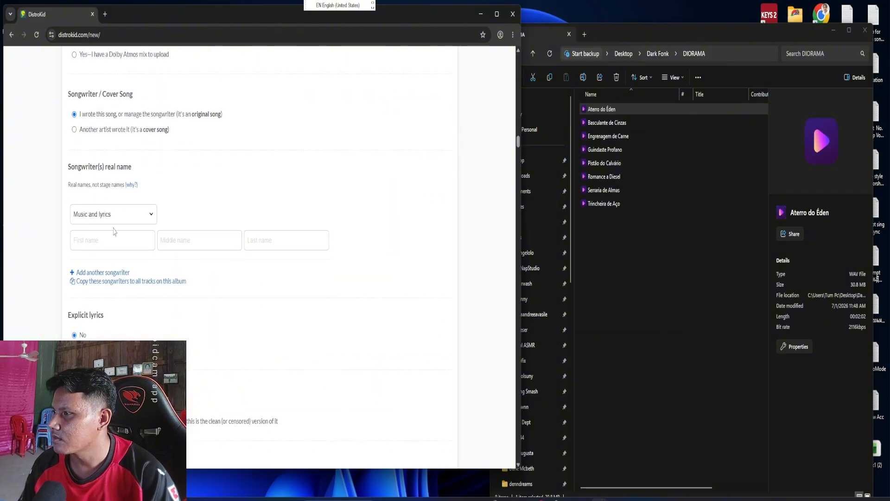
{"action": "left_click", "coordinate": [107, 237]}
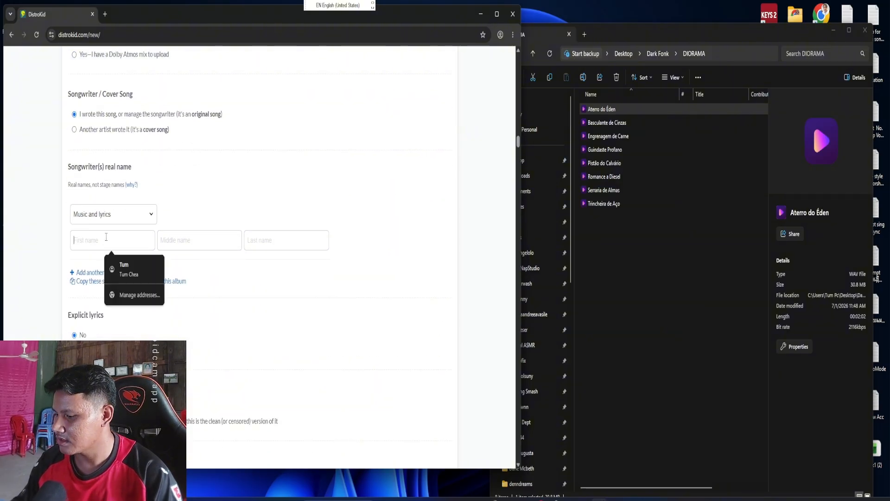
{"action": "type", "text": "Mr."}
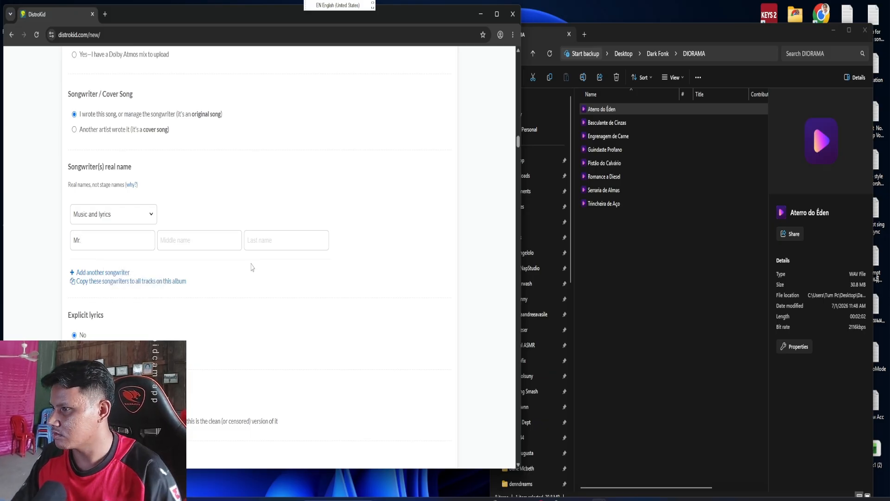
{"action": "left_click", "coordinate": [249, 239]}
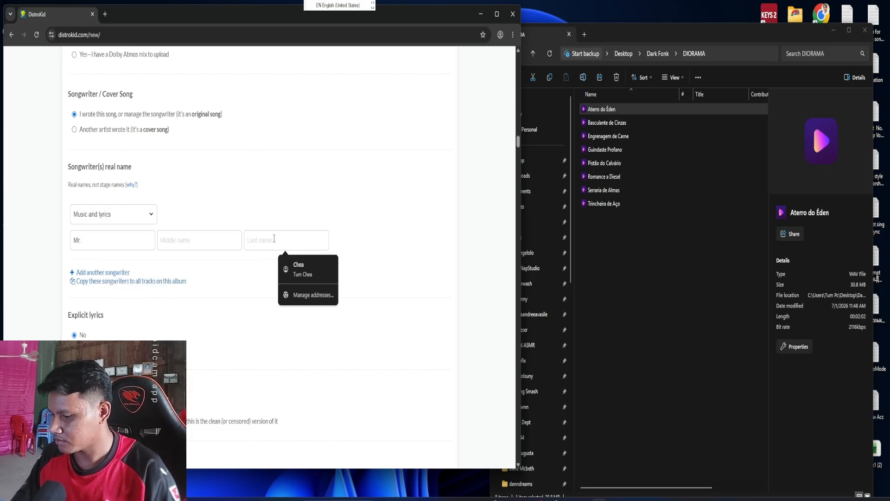
{"action": "type", "text": "Tom"}
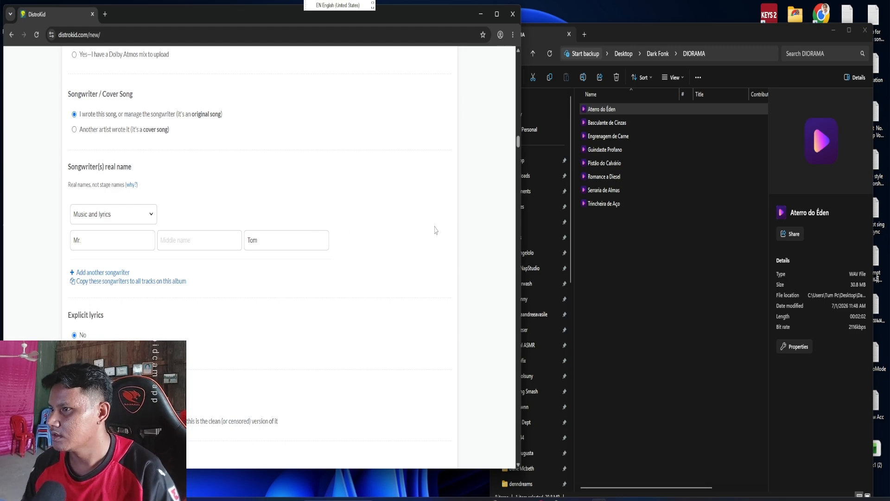
Set the track 2 song title to Basculante de Cinzas, copied from the file name, and upload the matching audio file.
{"action": "scroll", "coordinate": [254, 283], "scroll_direction": "down", "scroll_amount": 15}
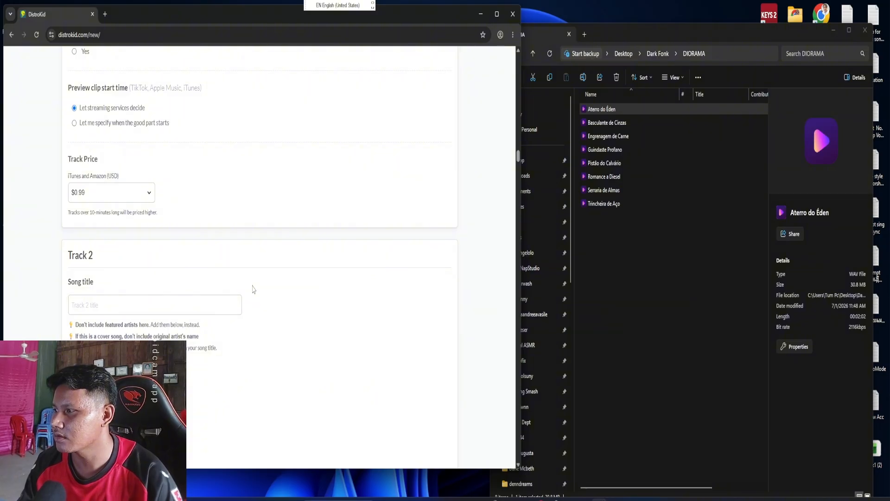
{"action": "left_click", "coordinate": [624, 252]}
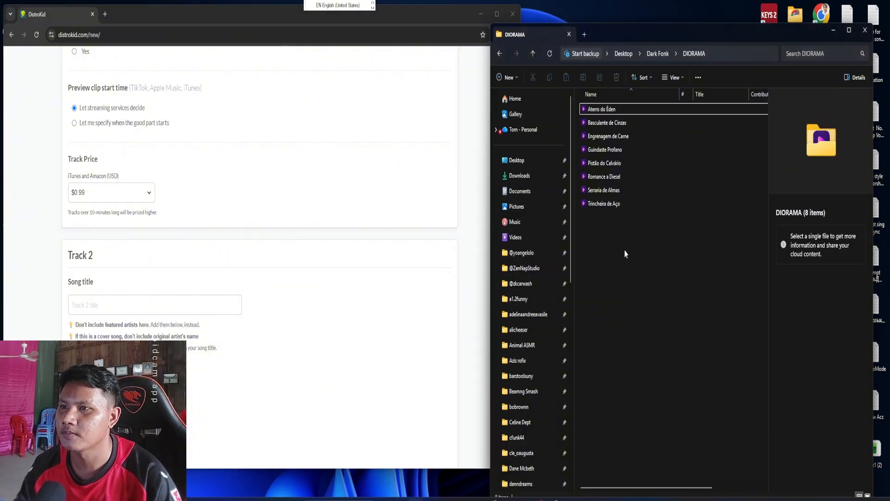
{"action": "left_click", "coordinate": [608, 123]}
{"action": "key", "text": "F2"}
{"action": "key", "text": "ctrl+c"}
{"action": "left_click", "coordinate": [100, 306]}
{"action": "key", "text": "ctrl+v"}
{"action": "scroll", "coordinate": [100, 306], "scroll_direction": "down", "scroll_amount": 8}
{"action": "left_click_drag", "start_coordinate": [588, 125], "coordinate": [158, 297]}
Fill in the songwriter's first and last name for track 2.
{"action": "scroll", "coordinate": [217, 266], "scroll_direction": "down", "scroll_amount": 7}
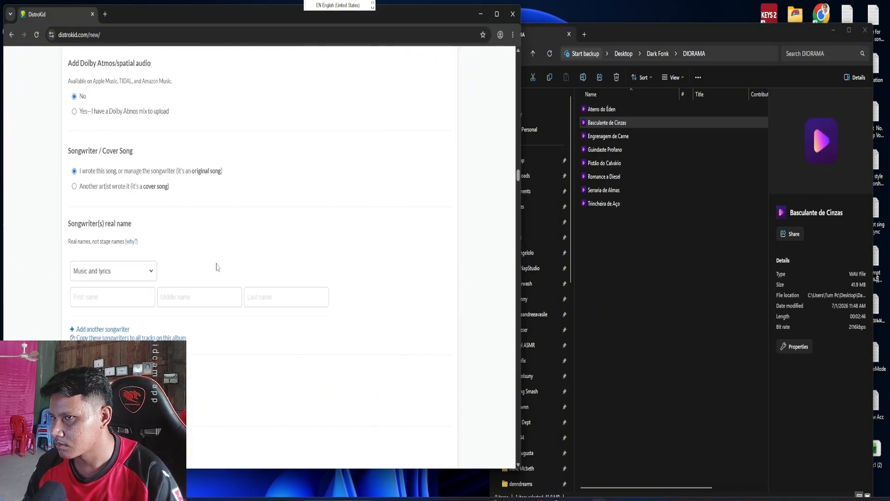
{"action": "left_click", "coordinate": [137, 301]}
{"action": "type", "text": "Mr"}
{"action": "left_click", "coordinate": [273, 298]}
{"action": "type", "text": "Tom"}
Set the track 3 song title to Engrenagem de Carne, copied from the file name in the DIORAMA folder.
{"action": "scroll", "coordinate": [286, 280], "scroll_direction": "down", "scroll_amount": 15}
{"action": "left_click", "coordinate": [606, 137]}
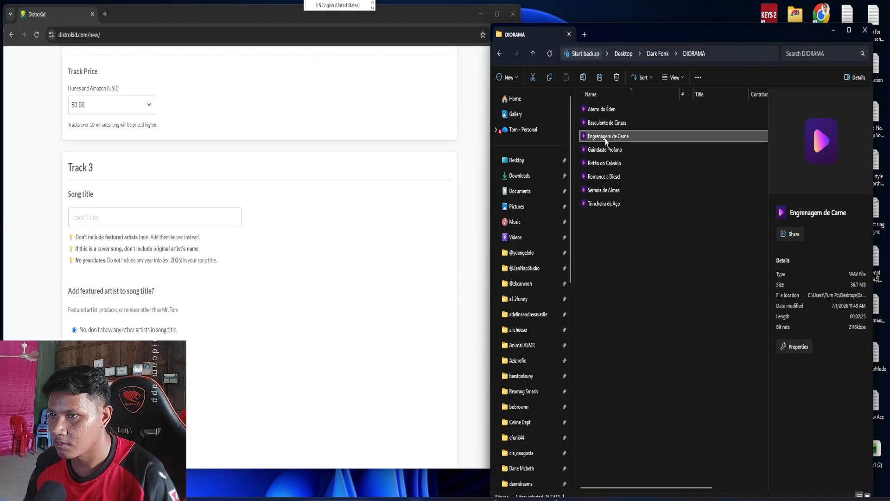
{"action": "key", "text": "F2"}
{"action": "key", "text": "ctrl+c"}
{"action": "left_click", "coordinate": [149, 217]}
{"action": "key", "text": "ctrl+v"}
Fill in the songwriter's first and last name for track 3.
{"action": "scroll", "coordinate": [148, 217], "scroll_direction": "down", "scroll_amount": 15}
{"action": "left_click", "coordinate": [112, 112]}
{"action": "type", "text": "Mr."}
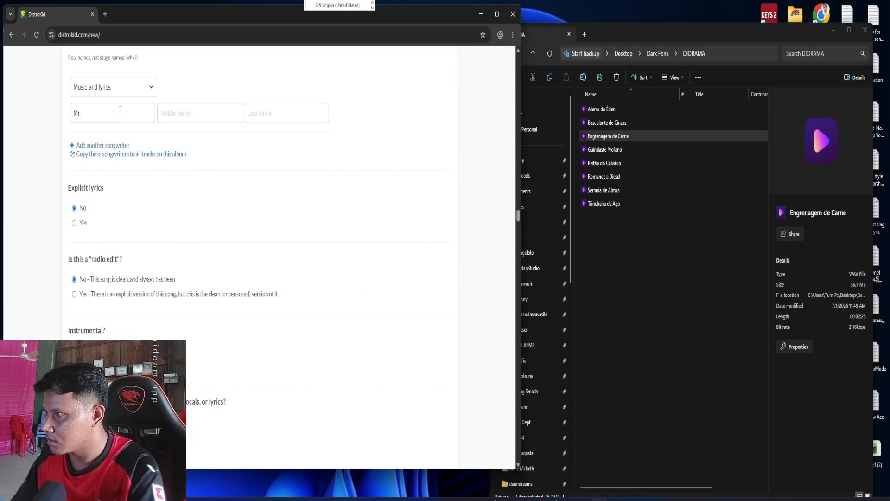
{"action": "left_click", "coordinate": [274, 112]}
{"action": "type", "text": "Tom"}
Set the track 4 song title to Guindaste Profano, copied from the file name in the DIORAMA folder.
{"action": "scroll", "coordinate": [280, 170], "scroll_direction": "down", "scroll_amount": 15}
{"action": "left_click", "coordinate": [603, 149]}
{"action": "key", "text": "F2"}
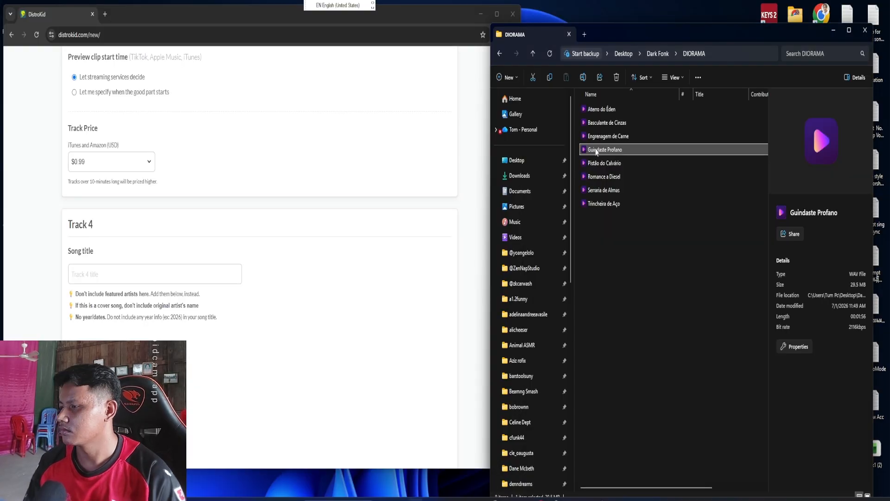
{"action": "right_click", "coordinate": [598, 150]}
{"action": "left_click", "coordinate": [611, 181]}
{"action": "left_click", "coordinate": [194, 274]}
{"action": "key", "text": "ctrl+v"}
Fill in the songwriter's first and last name for track 4.
{"action": "scroll", "coordinate": [200, 265], "scroll_direction": "down", "scroll_amount": 10}
{"action": "left_click", "coordinate": [112, 218]}
{"action": "type", "text": "Mr."}
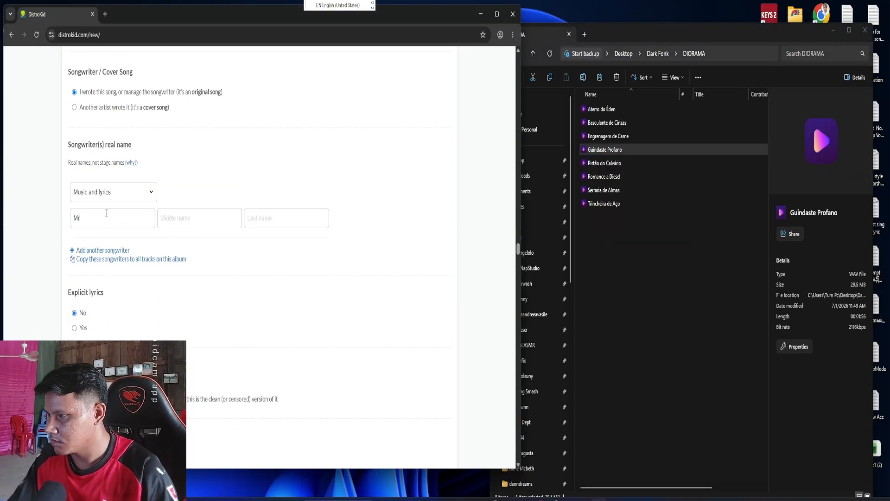
{"action": "left_click", "coordinate": [257, 225]}
{"action": "type", "text": "Tom"}
Set the track 5 song title to Pistão do Calvário, copied from the file name, and upload the matching audio file.
{"action": "scroll", "coordinate": [252, 259], "scroll_direction": "down", "scroll_amount": 15}
{"action": "left_click", "coordinate": [599, 165]}
{"action": "right_click", "coordinate": [599, 163]}
{"action": "left_click", "coordinate": [612, 195]}
{"action": "left_click", "coordinate": [110, 236]}
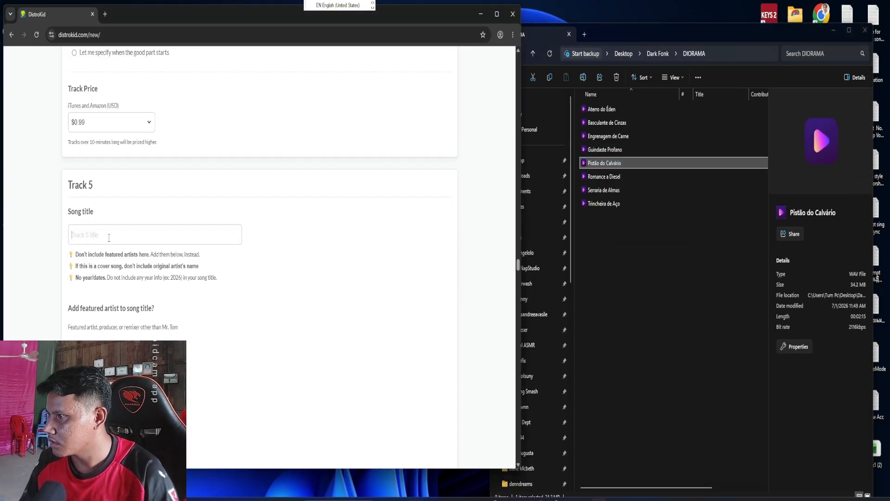
{"action": "key", "text": "ctrl+v"}
{"action": "scroll", "coordinate": [110, 239], "scroll_direction": "down", "scroll_amount": 10}
{"action": "left_click_drag", "start_coordinate": [586, 166], "coordinate": [160, 232]}
Fill in the songwriter's first and last name for track 5.
{"action": "scroll", "coordinate": [160, 232], "scroll_direction": "down", "scroll_amount": 6}
{"action": "left_click", "coordinate": [133, 229]}
{"action": "type", "text": "Mr."}
{"action": "left_click", "coordinate": [270, 229]}
{"action": "type", "text": "Tom"}
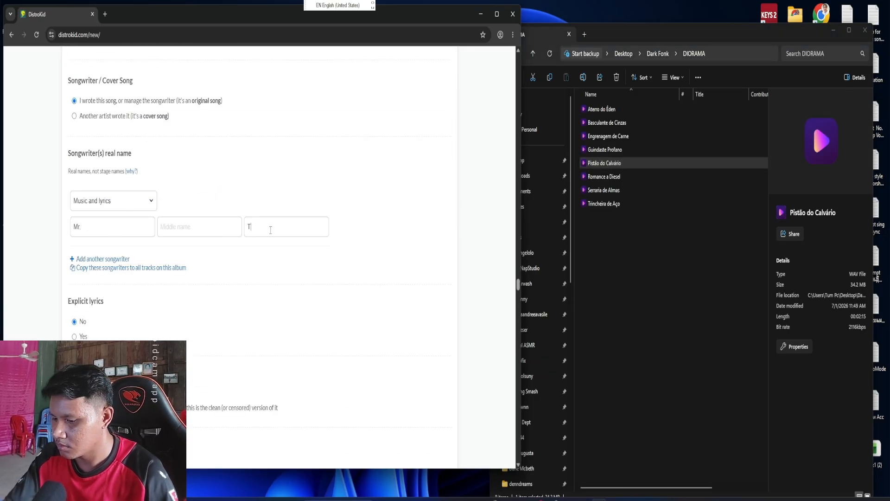
Set the track 6 song title to Romance a Diesel, copied from the file name, and upload the matching audio file.
{"action": "scroll", "coordinate": [250, 261], "scroll_direction": "down", "scroll_amount": 4}
{"action": "scroll", "coordinate": [250, 261], "scroll_direction": "down", "scroll_amount": 12}
{"action": "left_click", "coordinate": [596, 179]}
{"action": "right_click", "coordinate": [596, 178]}
{"action": "left_click", "coordinate": [115, 293]}
{"action": "key", "text": "ctrl+v"}
{"action": "scroll", "coordinate": [116, 294], "scroll_direction": "down", "scroll_amount": 10}
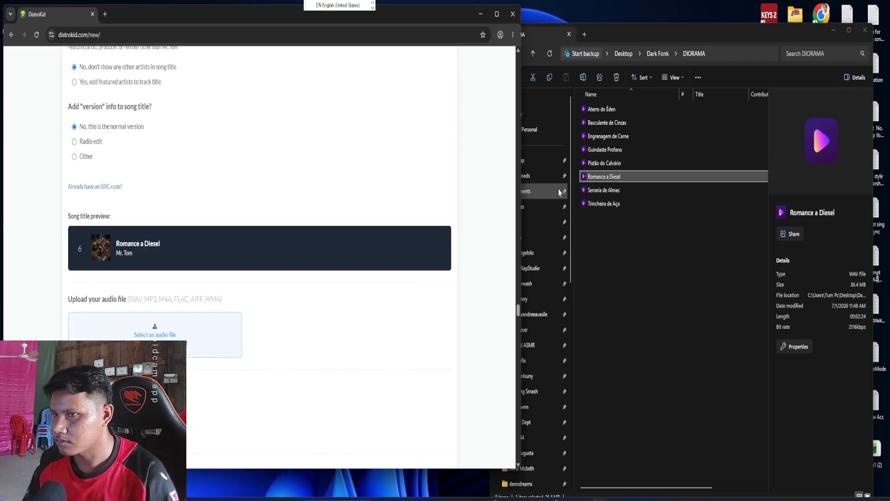
{"action": "left_click_drag", "start_coordinate": [587, 178], "coordinate": [189, 330]}
Fill in the songwriter's first and last name for track 6.
{"action": "scroll", "coordinate": [189, 331], "scroll_direction": "down", "scroll_amount": 6}
{"action": "type", "text": "Mr."}
{"action": "left_click", "coordinate": [266, 329]}
{"action": "type", "text": "Tom"}
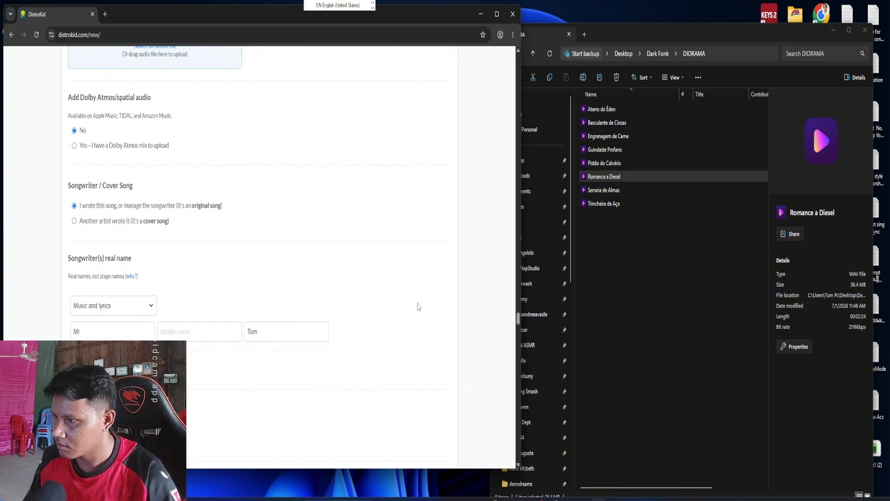
Set the track 7 song title to Serraria de Almas, copied from the file name, and upload the matching audio file.
{"action": "scroll", "coordinate": [418, 307], "scroll_direction": "down", "scroll_amount": 12}
{"action": "left_click", "coordinate": [597, 190]}
{"action": "key", "text": "F2"}
{"action": "left_click", "coordinate": [108, 253]}
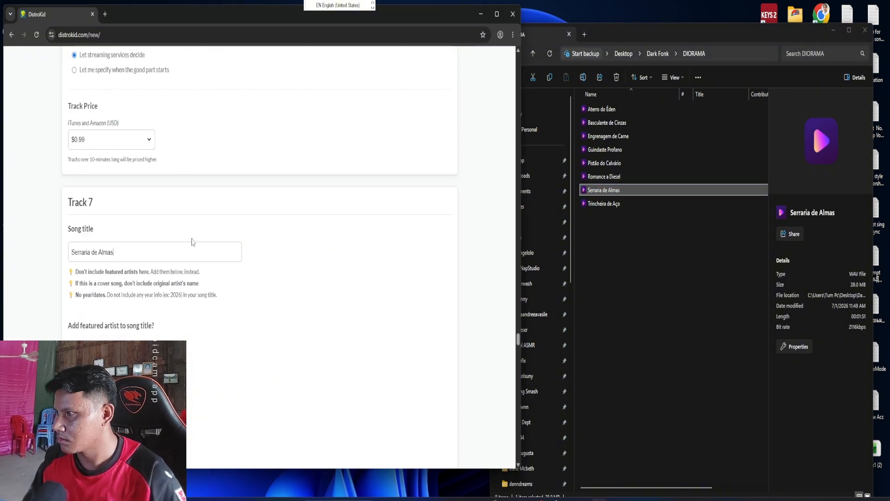
{"action": "scroll", "coordinate": [192, 241], "scroll_direction": "down", "scroll_amount": 6}
{"action": "left_click_drag", "start_coordinate": [604, 190], "coordinate": [222, 279]}
Copy the Trincheira de Aço file name and fill in the songwriter's first and last name for track 7.
{"action": "scroll", "coordinate": [222, 279], "scroll_direction": "down", "scroll_amount": 8}
{"action": "left_click", "coordinate": [598, 204]}
{"action": "key", "text": "F2"}
{"action": "left_click", "coordinate": [105, 243]}
{"action": "type", "text": "Mr"}
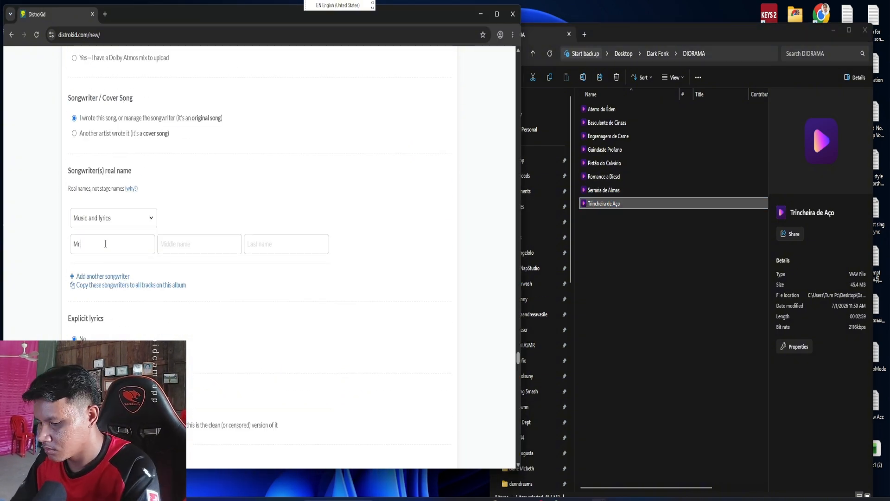
{"action": "type", "text": ". Tom"}
Set the track 8 song title to Trincheira de Aço from the copied file name and upload the matching audio file.
{"action": "scroll", "coordinate": [269, 244], "scroll_direction": "down", "scroll_amount": 11}
{"action": "left_click", "coordinate": [123, 328]}
{"action": "key", "text": "ctrl+v"}
{"action": "scroll", "coordinate": [301, 274], "scroll_direction": "down", "scroll_amount": 5}
{"action": "mouse_move", "coordinate": [603, 203]}
{"action": "left_mouse_down"}
{"action": "mouse_move", "coordinate": [288, 374]}
{"action": "mouse_move", "coordinate": [620, 207]}
{"action": "left_mouse_up"}
{"action": "scroll", "coordinate": [340, 263], "scroll_direction": "down", "scroll_amount": 5}
{"action": "left_click", "coordinate": [340, 263]}
Fill in the songwriter's first and last name for track 8.
{"action": "scroll", "coordinate": [340, 262], "scroll_direction": "down", "scroll_amount": 6}
{"action": "left_click", "coordinate": [105, 205]}
{"action": "type", "text": "Mr"}
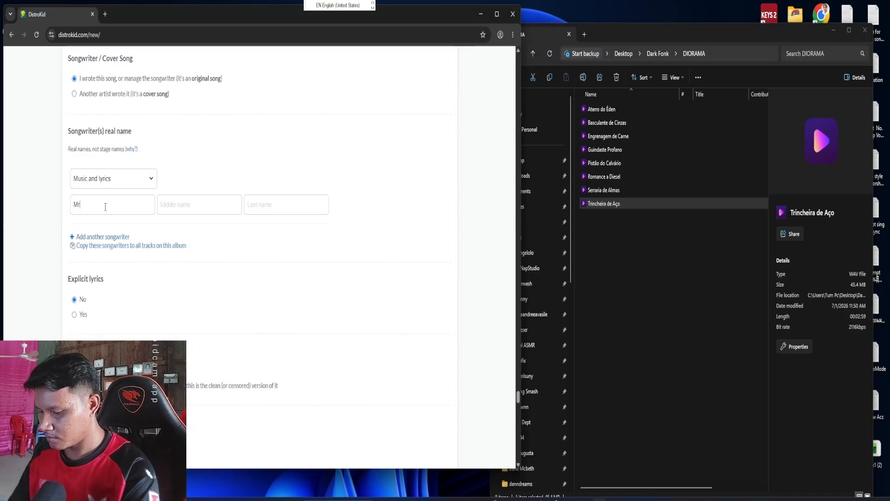
{"action": "left_click", "coordinate": [272, 208]}
{"action": "type", "text": "Tom"}
Expand the Apple Music song credits and add a Bass performer with the artist's name for track 1, Aterro do Éden.
{"action": "scroll", "coordinate": [273, 232], "scroll_direction": "down", "scroll_amount": 8}
{"action": "scroll", "coordinate": [253, 236], "scroll_direction": "up", "scroll_amount": 2}
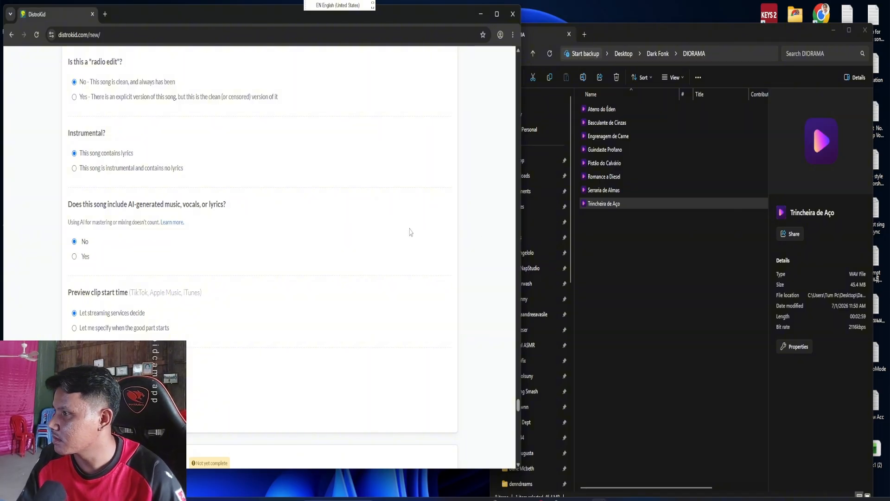
{"action": "scroll", "coordinate": [241, 238], "scroll_direction": "down", "scroll_amount": 2}
{"action": "scroll", "coordinate": [245, 241], "scroll_direction": "down", "scroll_amount": 4}
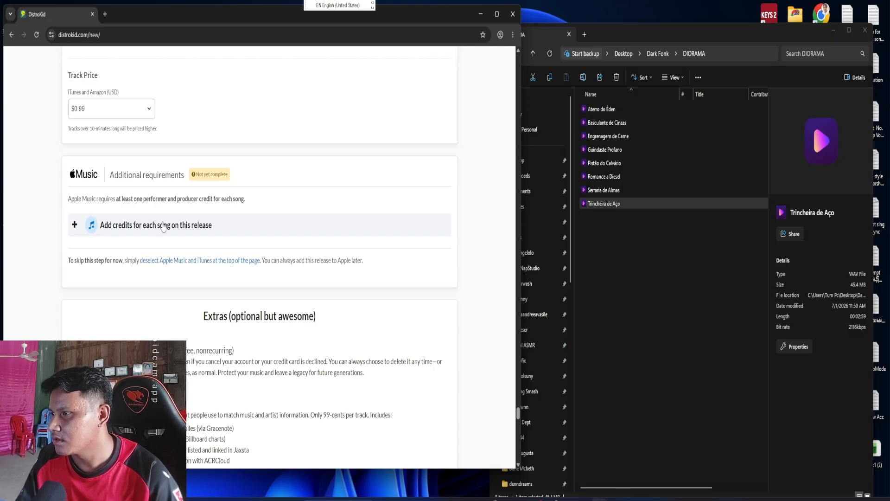
{"action": "left_click", "coordinate": [195, 231]}
{"action": "scroll", "coordinate": [194, 231], "scroll_direction": "down", "scroll_amount": 3}
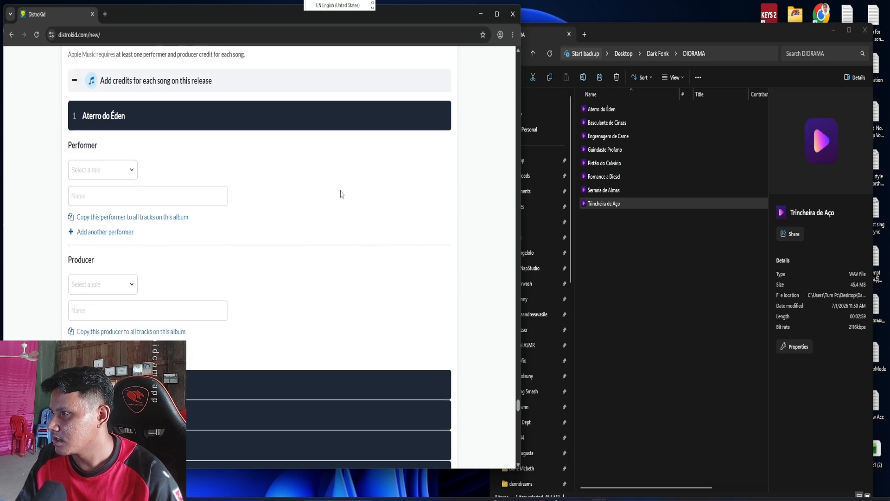
{"action": "left_click", "coordinate": [123, 169]}
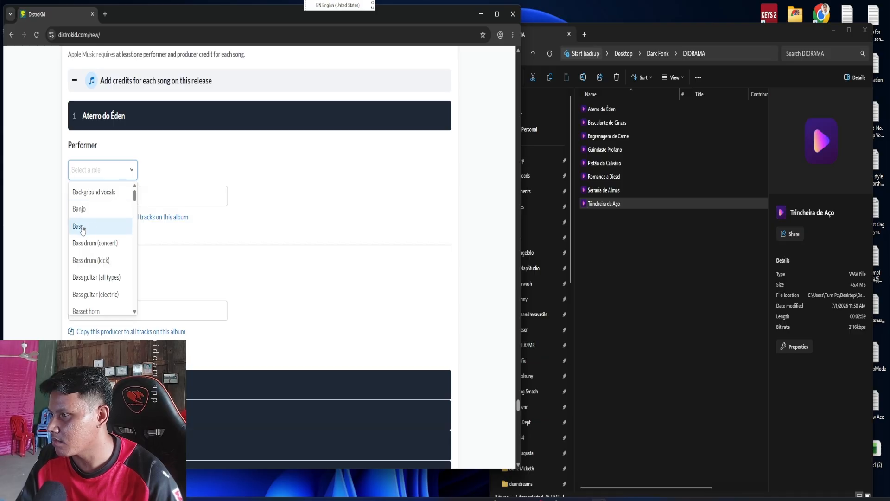
{"action": "left_click", "coordinate": [99, 226]}
{"action": "left_click", "coordinate": [116, 194]}
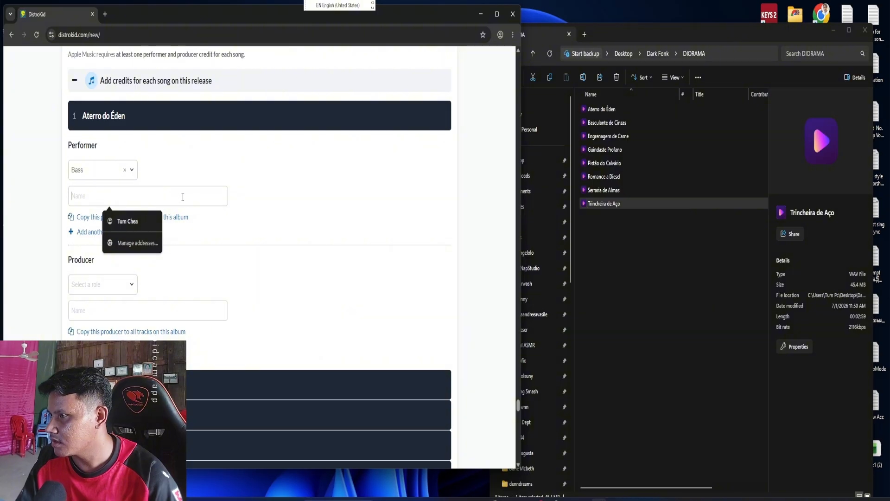
{"action": "type", "text": "Mr. Tom"}
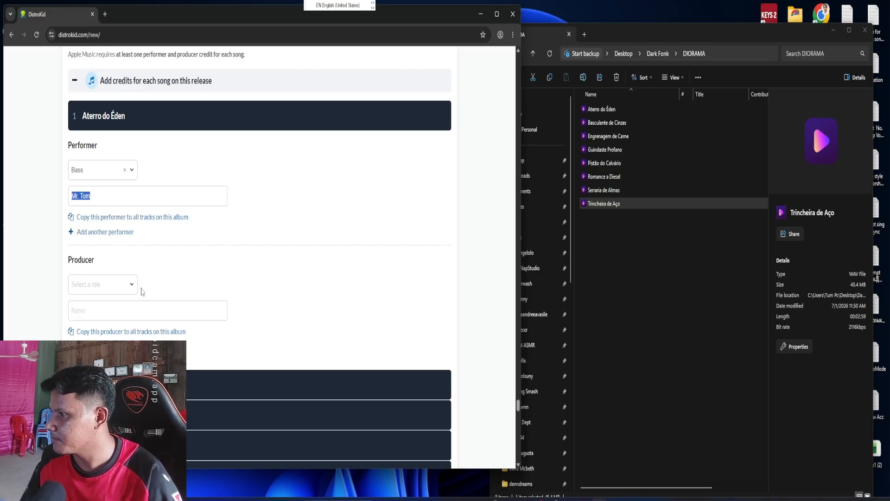
Set the producer credit of Aterro do Éden to the role Producer and fill in the producer's name.
{"action": "left_click", "coordinate": [117, 283]}
{"action": "type", "text": "p"}
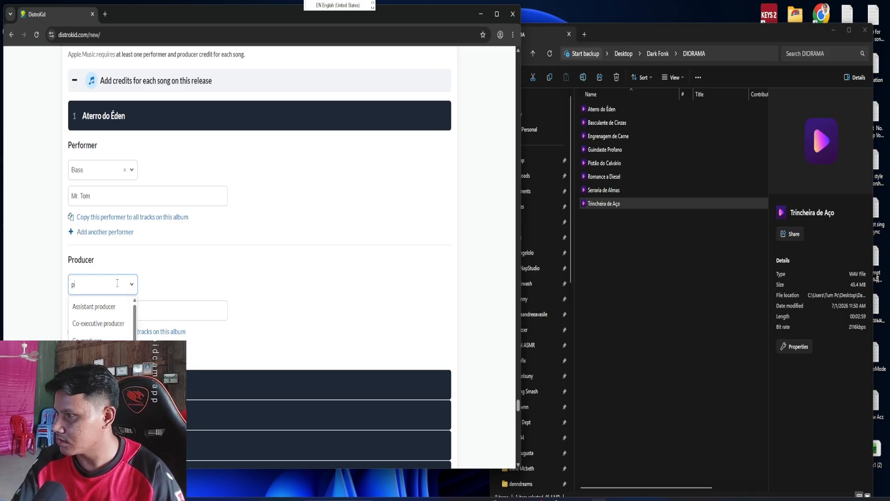
{"action": "scroll", "coordinate": [99, 317], "scroll_direction": "down", "scroll_amount": 1}
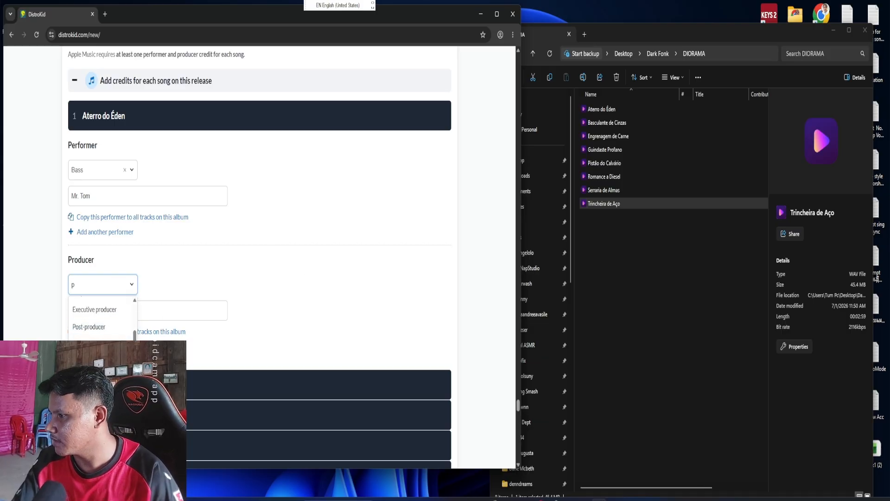
{"action": "left_click", "coordinate": [91, 344]}
{"action": "scroll", "coordinate": [361, 262], "scroll_direction": "down", "scroll_amount": 2}
{"action": "left_click", "coordinate": [177, 213]}
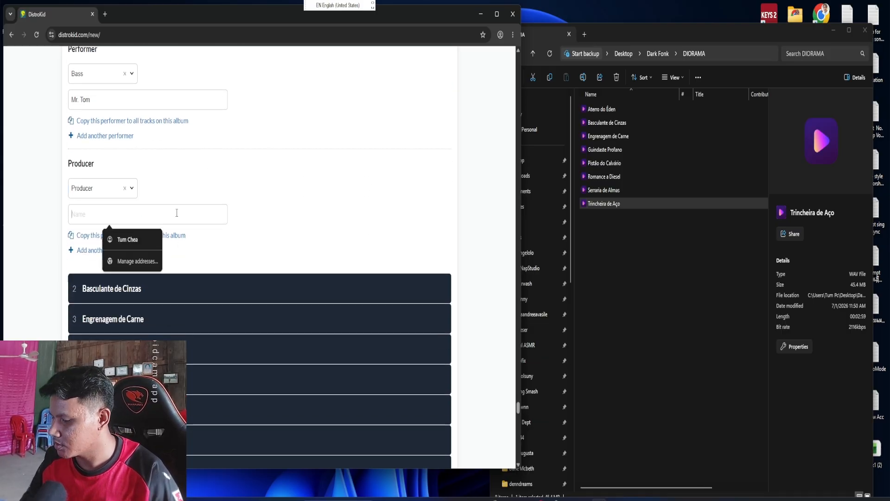
{"action": "left_click", "coordinate": [177, 240]}
Expand the credits of track 2, Basculante de Cinzas, and add a Bass performer with the artist's name.
{"action": "scroll", "coordinate": [177, 243], "scroll_direction": "down", "scroll_amount": 2}
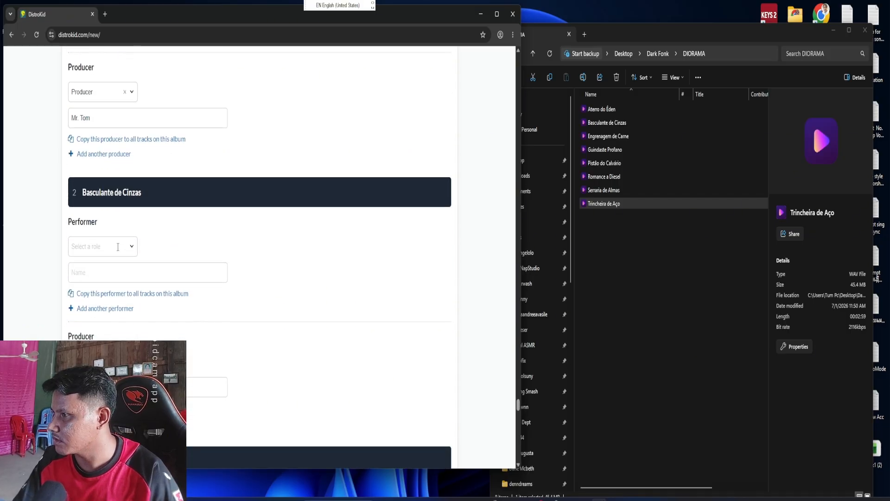
{"action": "left_click", "coordinate": [118, 247]}
{"action": "left_click", "coordinate": [83, 302]}
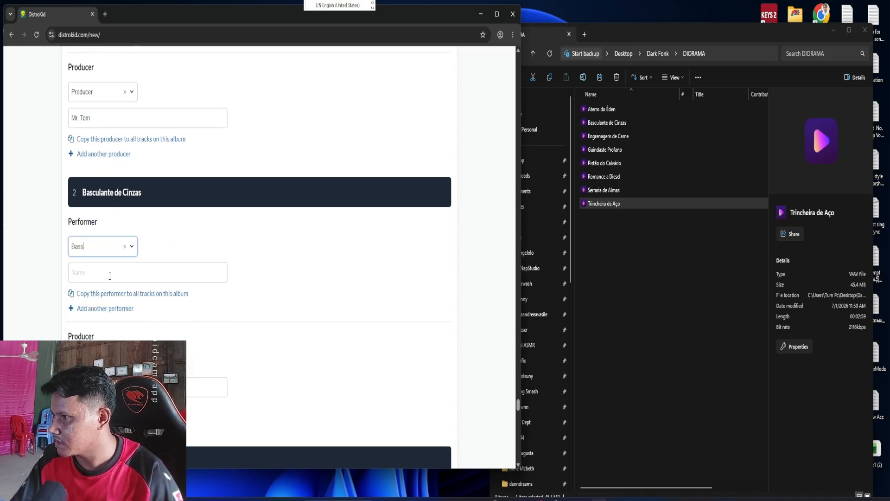
{"action": "left_click", "coordinate": [109, 273]}
{"action": "left_click", "coordinate": [181, 296]}
Set the producer credit of Basculante de Cinzas to the role Producer and paste the producer's name.
{"action": "scroll", "coordinate": [181, 297], "scroll_direction": "down", "scroll_amount": 3}
{"action": "left_click", "coordinate": [119, 212]}
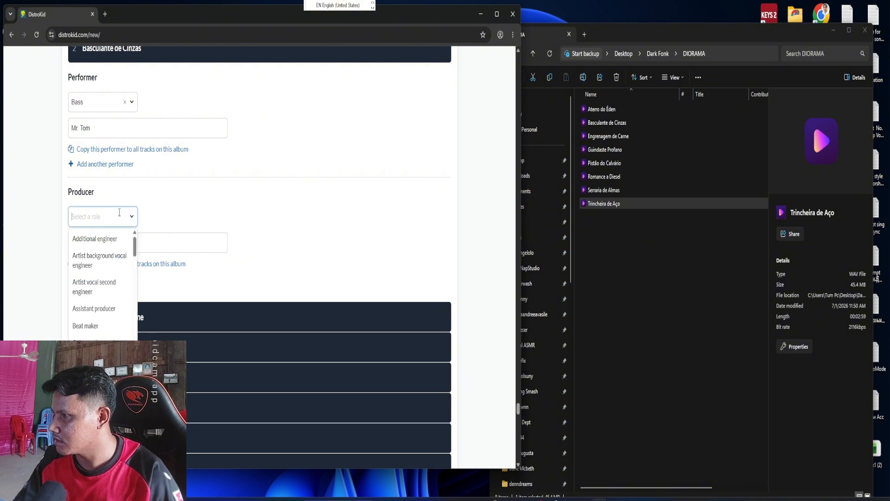
{"action": "type", "text": "p"}
{"action": "scroll", "coordinate": [77, 306], "scroll_direction": "down", "scroll_amount": 2}
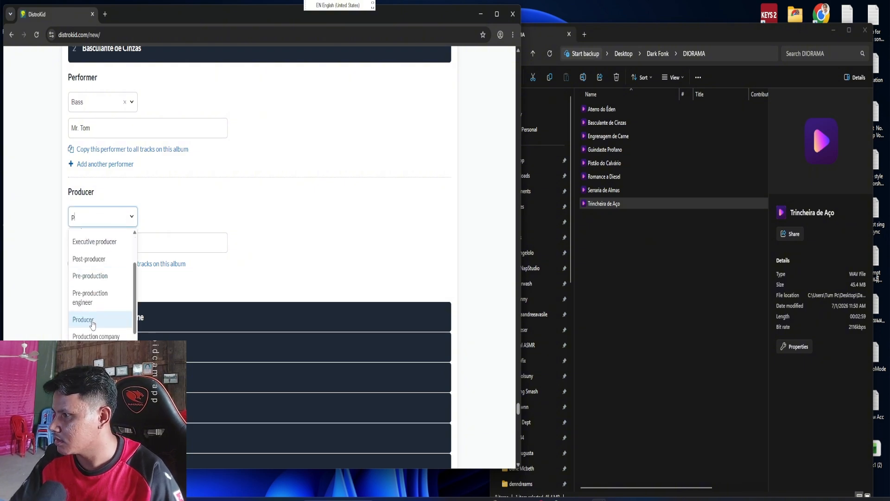
{"action": "left_click", "coordinate": [76, 318]}
{"action": "left_click", "coordinate": [113, 243]}
{"action": "key", "text": "ctrl+v"}
Expand the credits of track 3, Engrenagem de Carne, and add a Bass performer with the artist's name.
{"action": "scroll", "coordinate": [205, 236], "scroll_direction": "down", "scroll_amount": 3}
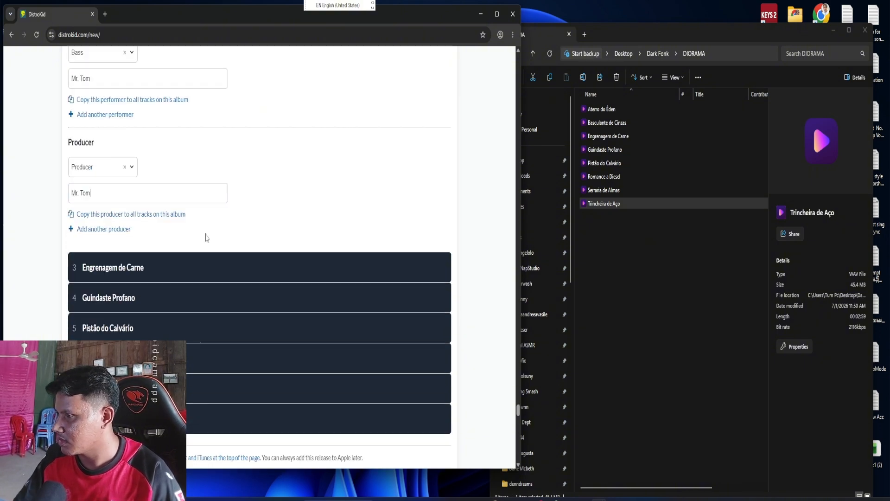
{"action": "left_click", "coordinate": [104, 172]}
{"action": "left_click", "coordinate": [103, 225]}
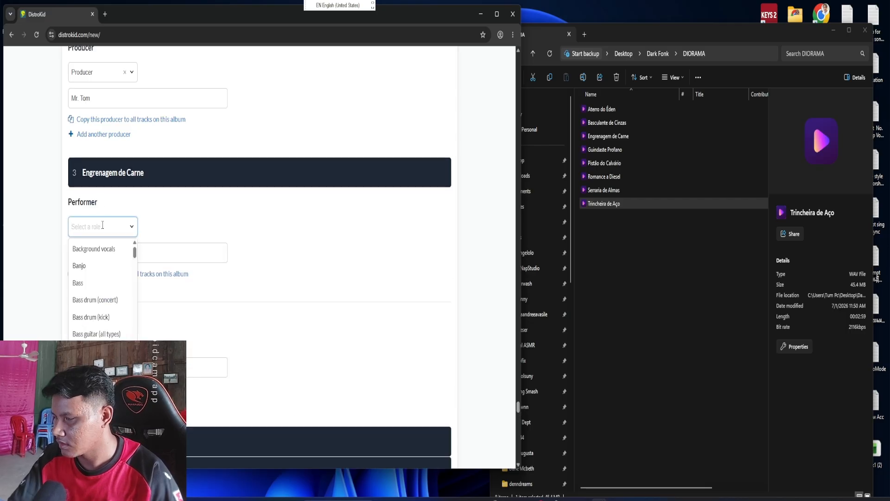
{"action": "left_click", "coordinate": [79, 283]}
{"action": "left_click", "coordinate": [126, 259]}
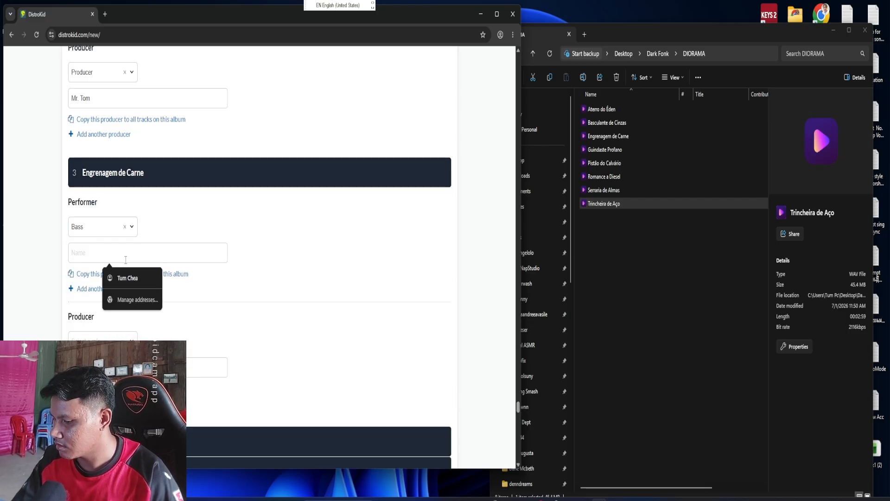
{"action": "type", "text": "Mr. Tom"}
Set the producer credit of Engrenagem de Carne to the role Producer and fill in the producer's name.
{"action": "scroll", "coordinate": [193, 284], "scroll_direction": "down", "scroll_amount": 1}
{"action": "left_click", "coordinate": [111, 293]}
{"action": "type", "text": "p"}
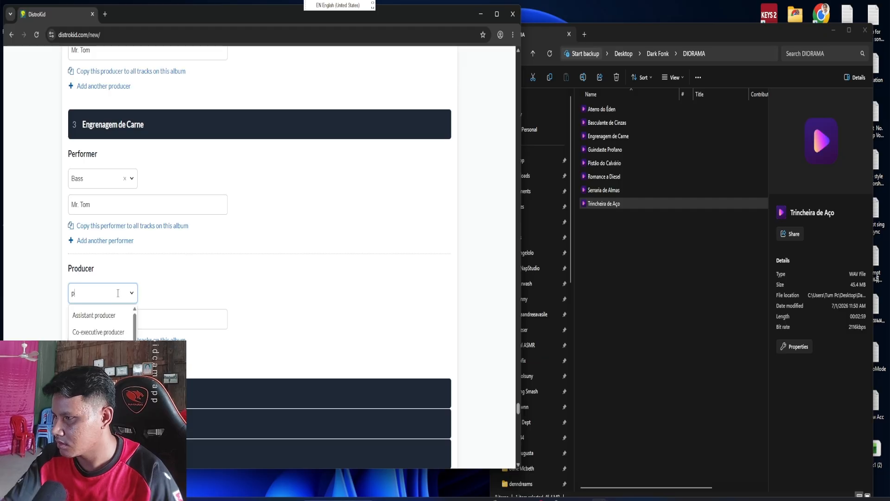
{"action": "scroll", "coordinate": [117, 325], "scroll_direction": "down", "scroll_amount": 3}
{"action": "left_click", "coordinate": [115, 348]}
{"action": "scroll", "coordinate": [226, 245], "scroll_direction": "down", "scroll_amount": 1}
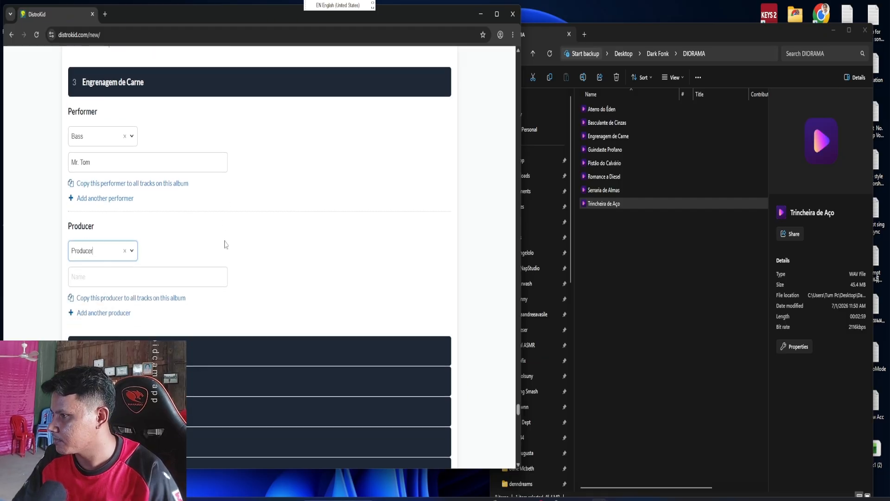
{"action": "scroll", "coordinate": [226, 244], "scroll_direction": "down", "scroll_amount": 1}
{"action": "left_click", "coordinate": [125, 224]}
{"action": "type", "text": "Mr. Tom"}
Expand the credits of track 4, Guindaste Profano, and add a Bass performer with the artist's name.
{"action": "scroll", "coordinate": [121, 225], "scroll_direction": "down", "scroll_amount": 4}
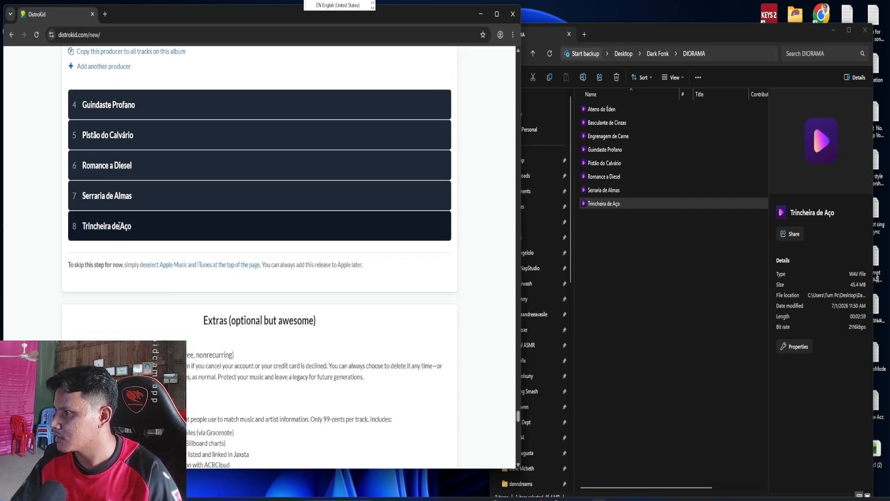
{"action": "left_click", "coordinate": [111, 105]}
{"action": "left_click", "coordinate": [103, 158]}
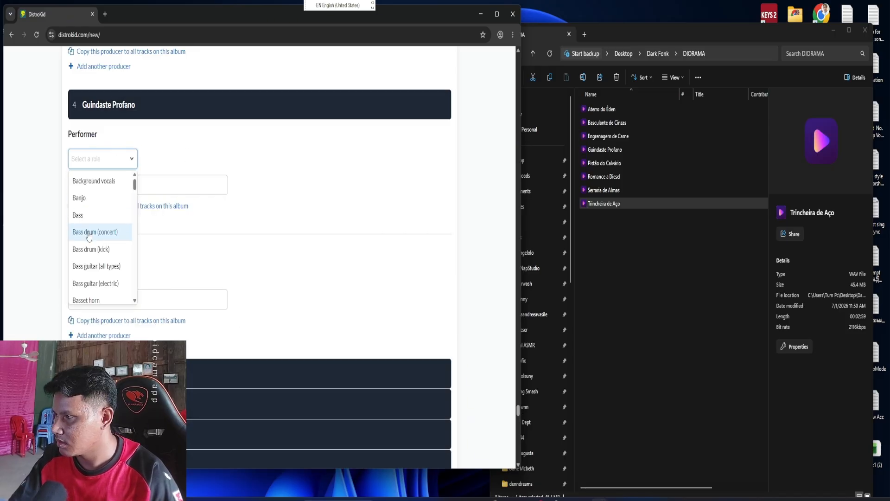
{"action": "left_click", "coordinate": [78, 214]}
{"action": "left_click", "coordinate": [111, 185]}
{"action": "left_click", "coordinate": [125, 209]}
Set the producer credit of Guindaste Profano to the role Producer and fill in the producer's name.
{"action": "scroll", "coordinate": [110, 231], "scroll_direction": "down", "scroll_amount": 1}
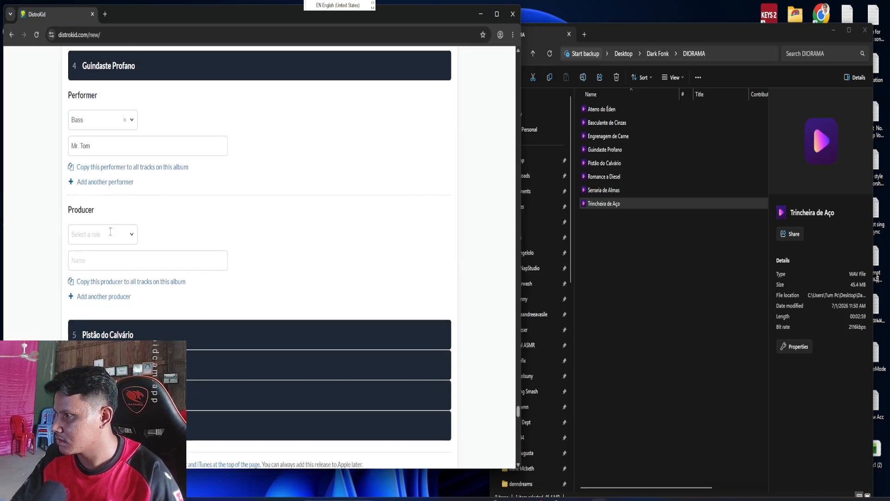
{"action": "left_click", "coordinate": [102, 228]}
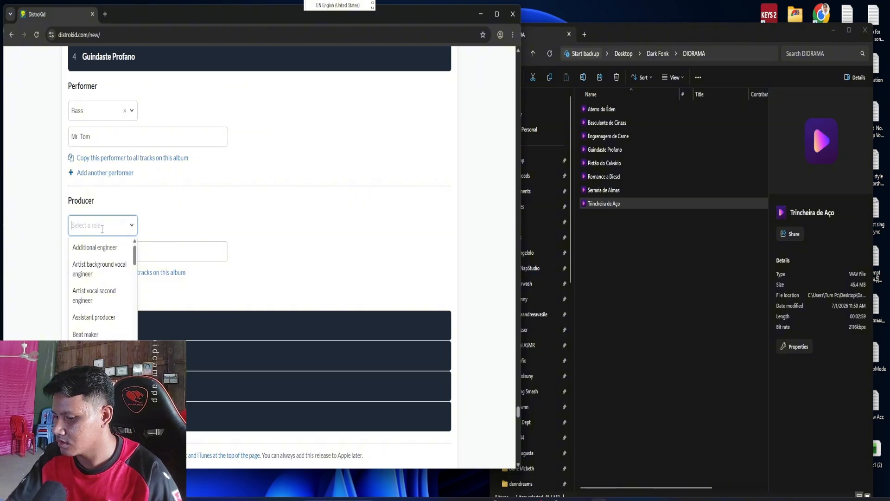
{"action": "type", "text": "p"}
{"action": "scroll", "coordinate": [100, 320], "scroll_direction": "down", "scroll_amount": 1}
{"action": "left_click", "coordinate": [90, 326]}
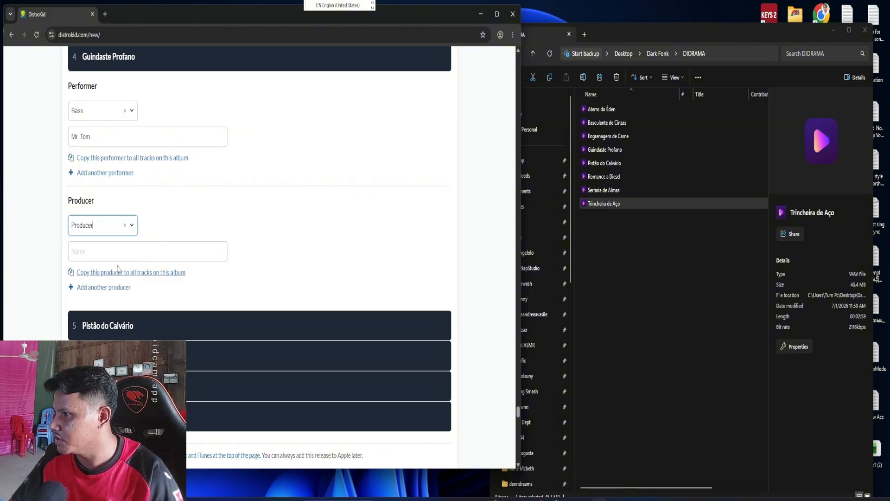
{"action": "left_click", "coordinate": [113, 251]}
{"action": "type", "text": "Mr. Tom"}
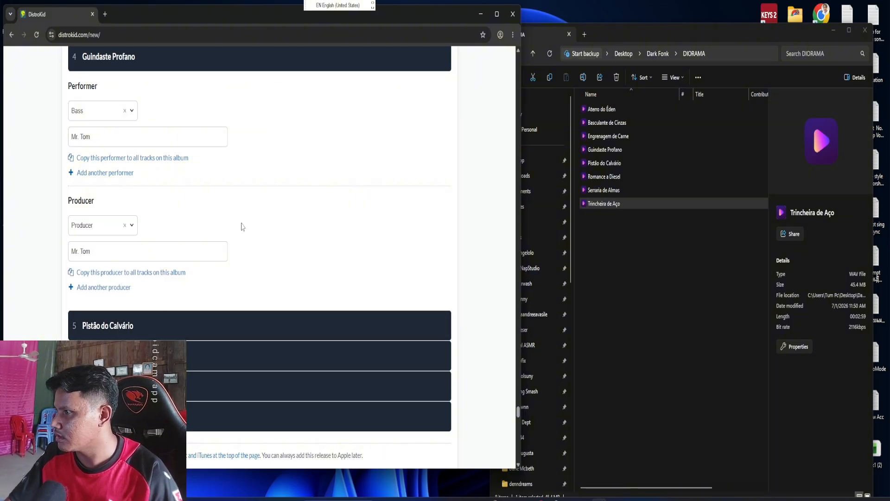
Expand the credits of track 5, Pistão do Calvário, and add a Bass performer with the artist's name.
{"action": "scroll", "coordinate": [241, 226], "scroll_direction": "down", "scroll_amount": 2}
{"action": "left_click", "coordinate": [108, 229]}
{"action": "left_click", "coordinate": [110, 283]}
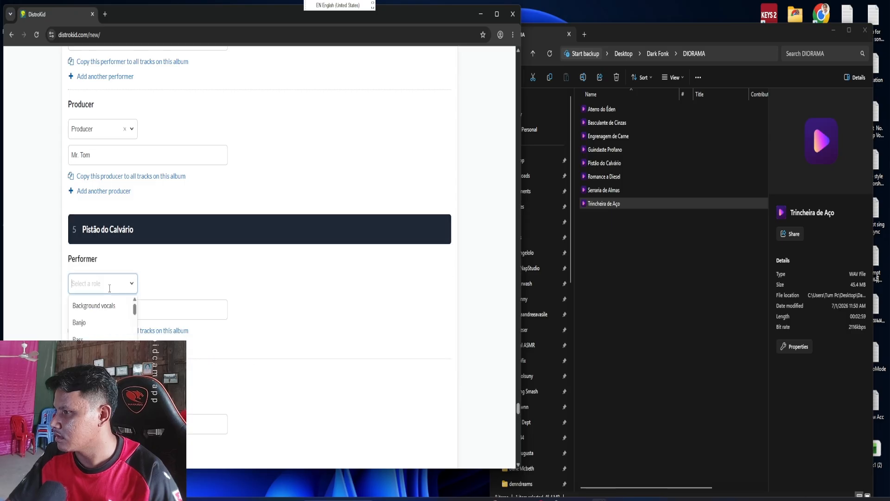
{"action": "left_click", "coordinate": [80, 337]}
{"action": "left_click", "coordinate": [119, 310]}
{"action": "type", "text": "Mr. Tom"}
Set the producer credit of Pistão do Calvário to the role Producer and paste the producer's name.
{"action": "scroll", "coordinate": [215, 245], "scroll_direction": "down", "scroll_amount": 1}
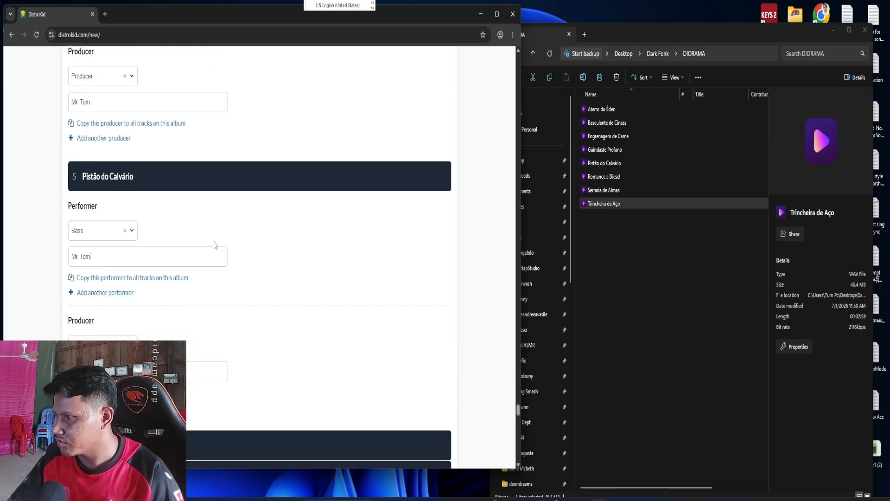
{"action": "scroll", "coordinate": [215, 244], "scroll_direction": "down", "scroll_amount": 2}
{"action": "left_click", "coordinate": [107, 258]}
{"action": "type", "text": "p"}
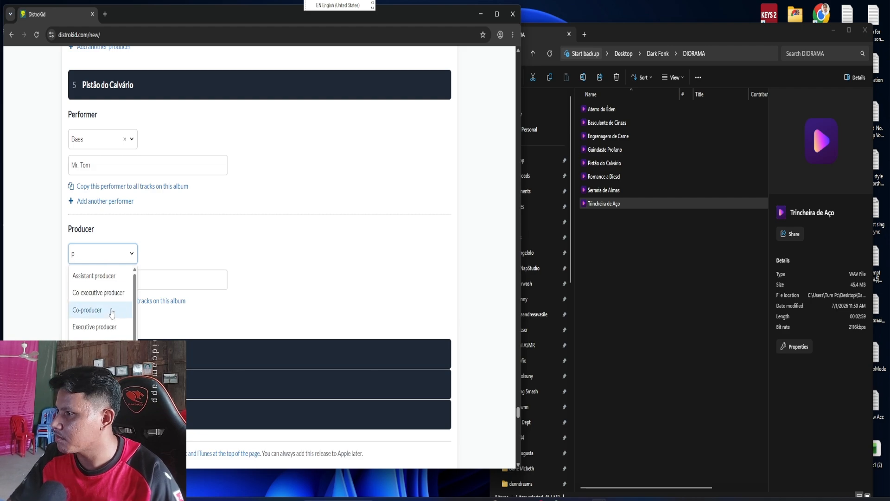
{"action": "scroll", "coordinate": [111, 313], "scroll_direction": "down", "scroll_amount": 1}
{"action": "left_click", "coordinate": [96, 318]}
{"action": "scroll", "coordinate": [169, 264], "scroll_direction": "down", "scroll_amount": 2}
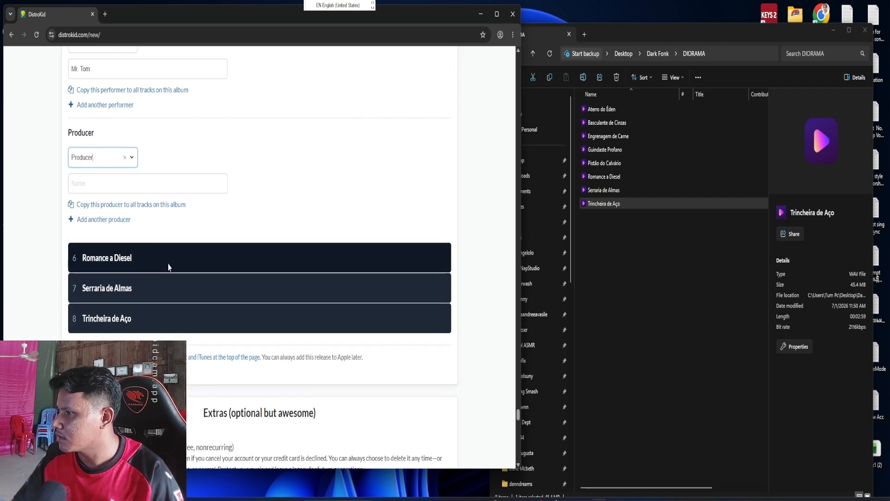
{"action": "right_click", "coordinate": [128, 186]}
{"action": "left_click", "coordinate": [121, 206]}
Expand the credits of track 6, Romance a Diesel, and add a Bass performer with the artist's name.
{"action": "scroll", "coordinate": [128, 195], "scroll_direction": "down", "scroll_amount": 2}
{"action": "left_click", "coordinate": [113, 167]}
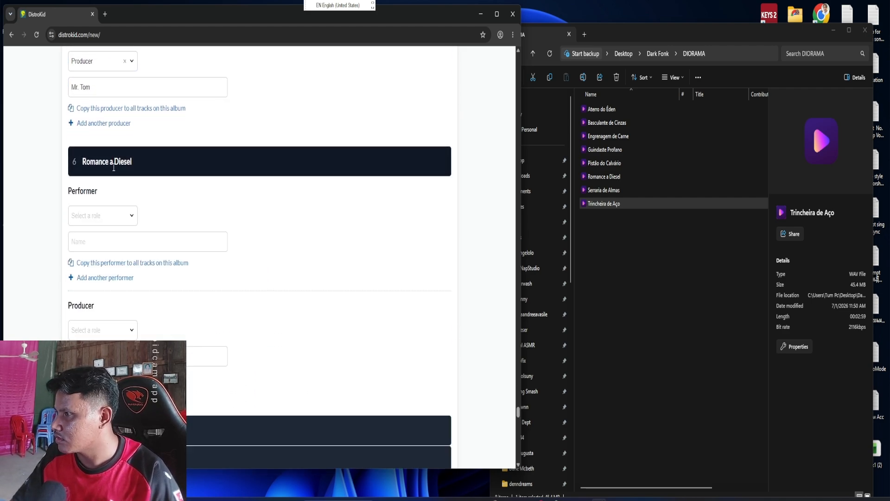
{"action": "left_click", "coordinate": [103, 215]}
{"action": "left_click", "coordinate": [90, 272]}
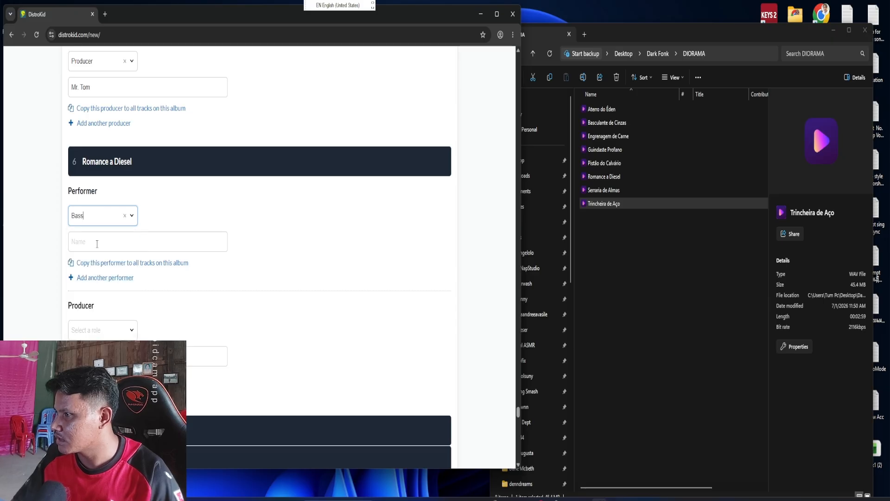
{"action": "right_click", "coordinate": [97, 244]}
{"action": "left_click", "coordinate": [125, 263]}
Set the producer credit of Romance a Diesel to the role Producer and fill in the producer's name.
{"action": "scroll", "coordinate": [113, 238], "scroll_direction": "down", "scroll_amount": 2}
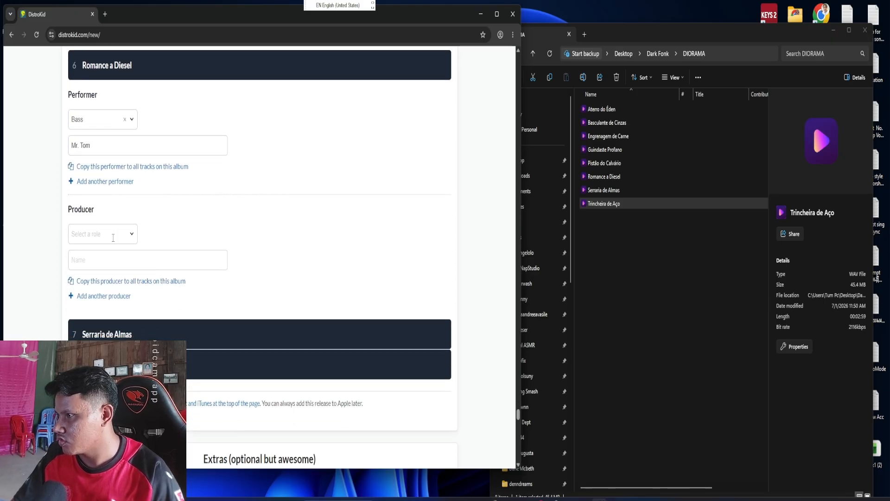
{"action": "left_click", "coordinate": [113, 238]}
{"action": "type", "text": "p"}
{"action": "scroll", "coordinate": [137, 283], "scroll_direction": "down", "scroll_amount": 2}
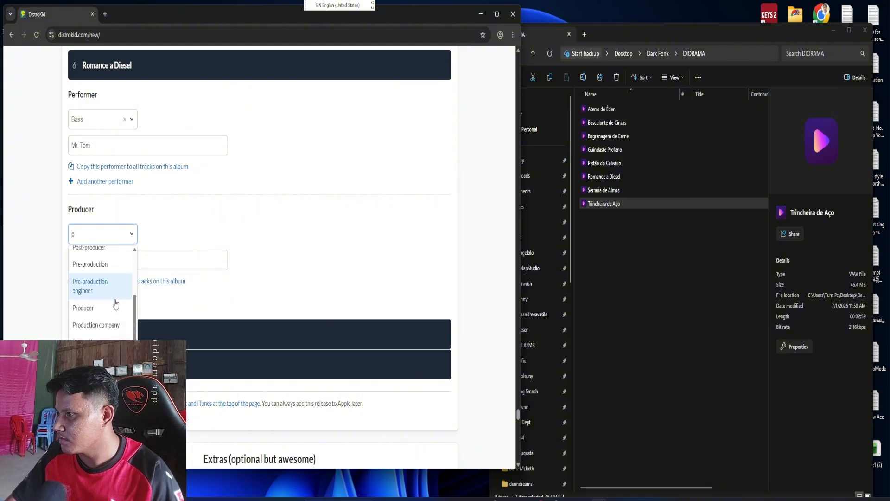
{"action": "left_click", "coordinate": [99, 302]}
{"action": "left_click", "coordinate": [111, 259]}
{"action": "type", "text": "Mr. Tom"}
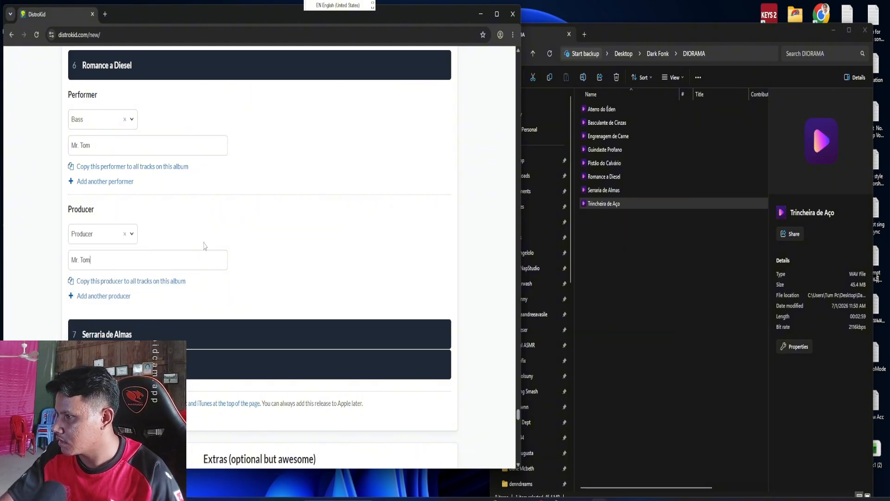
Expand the credits of track 7, Serraria de Almas, and add a Bass performer with the artist's name.
{"action": "scroll", "coordinate": [202, 246], "scroll_direction": "down", "scroll_amount": 3}
{"action": "left_click", "coordinate": [121, 200]}
{"action": "left_click", "coordinate": [109, 245]}
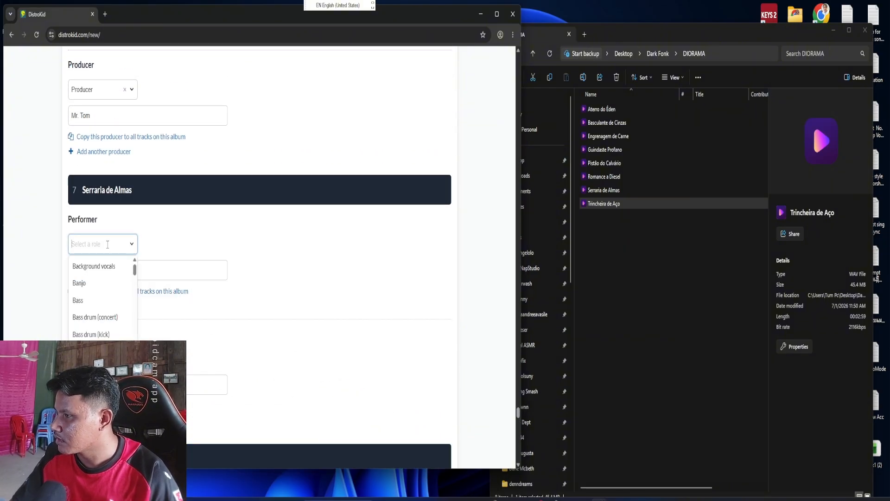
{"action": "left_click", "coordinate": [91, 301]}
{"action": "left_click", "coordinate": [98, 269]}
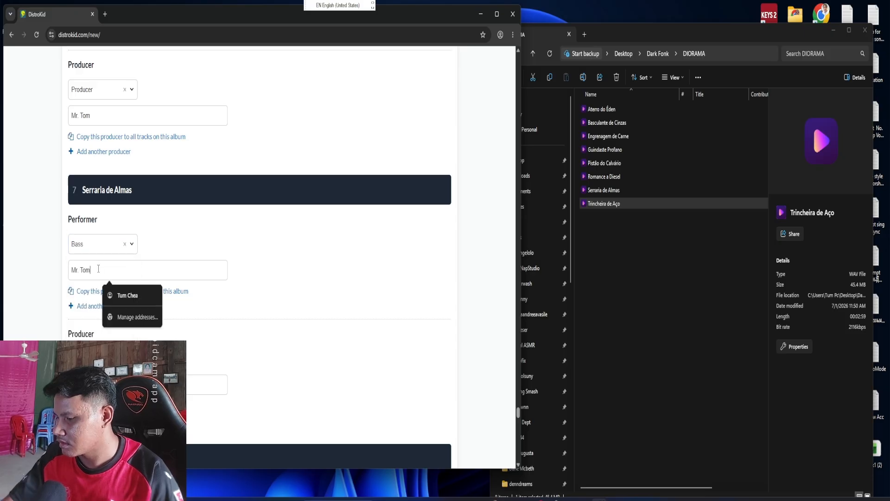
Set the producer credit of Serraria de Almas to the role Producer and fill in the producer's name.
{"action": "scroll", "coordinate": [148, 284], "scroll_direction": "down", "scroll_amount": 3}
{"action": "left_click", "coordinate": [109, 262]}
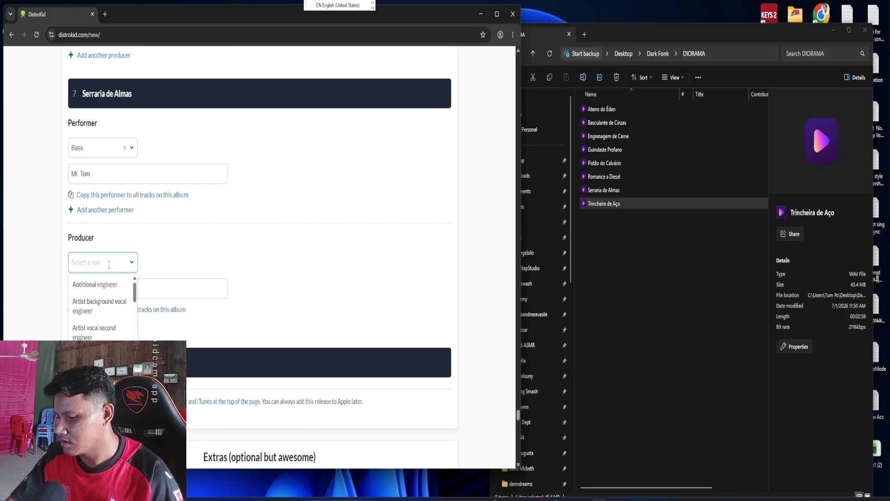
{"action": "type", "text": "p"}
{"action": "scroll", "coordinate": [105, 330], "scroll_direction": "down", "scroll_amount": 1}
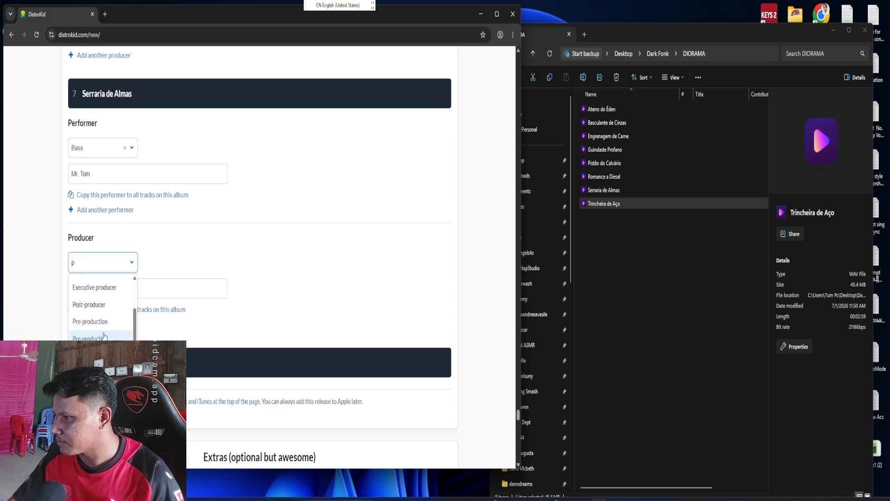
{"action": "left_click", "coordinate": [103, 335]}
{"action": "left_click", "coordinate": [101, 288]}
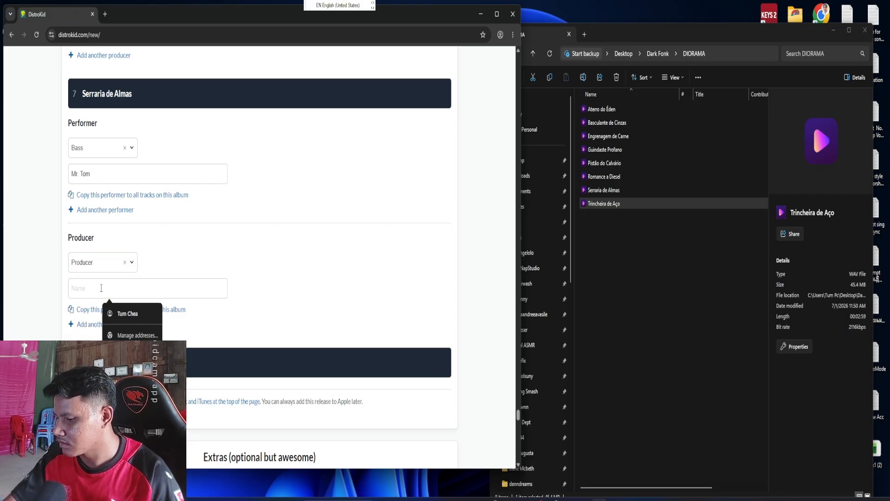
{"action": "type", "text": "Mr. Tom"}
Expand the credits of track 8, Trincheira de Aço, and add a Bass performer with the artist's name.
{"action": "scroll", "coordinate": [107, 260], "scroll_direction": "down", "scroll_amount": 6}
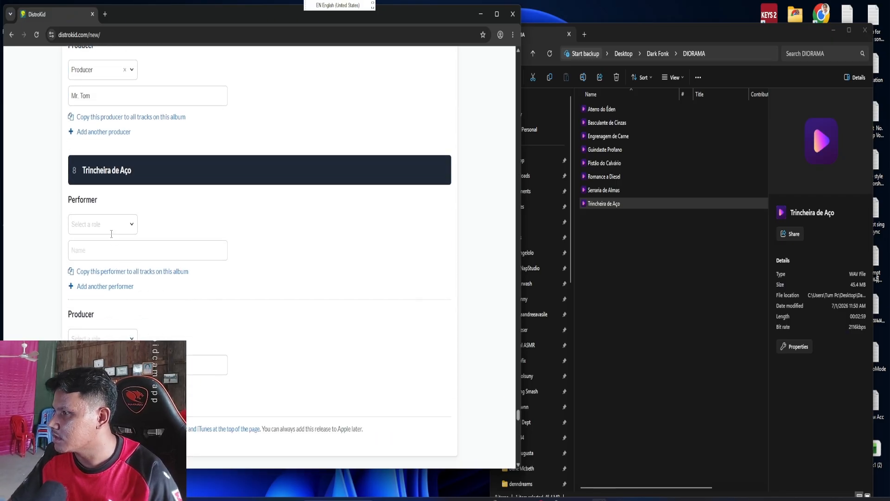
{"action": "left_click", "coordinate": [111, 232]}
{"action": "left_click", "coordinate": [93, 281]}
{"action": "left_click", "coordinate": [109, 251]}
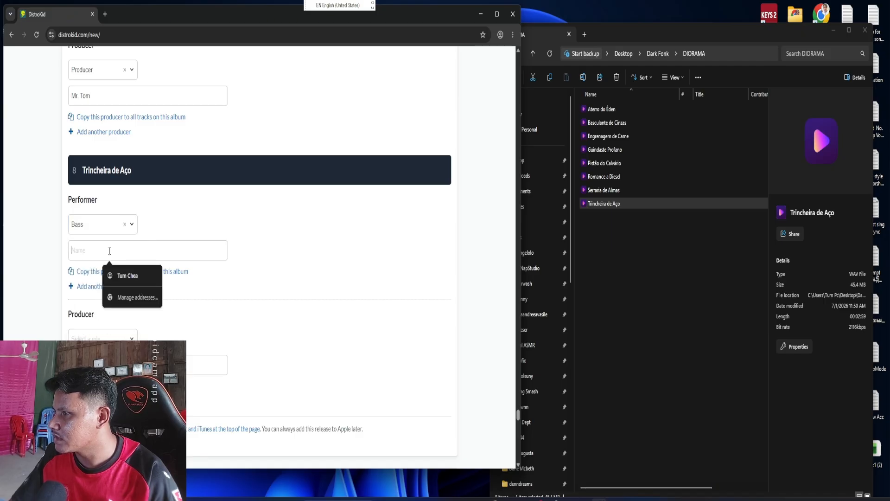
{"action": "type", "text": "Mr. Tom"}
Set the producer credit of Trincheira de Aço to the role Producer and fill in the producer's name.
{"action": "scroll", "coordinate": [106, 275], "scroll_direction": "down", "scroll_amount": 2}
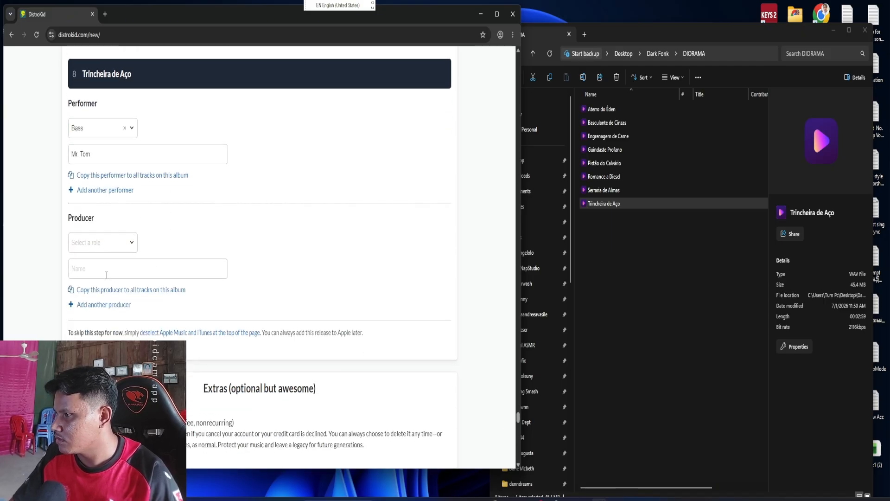
{"action": "left_click", "coordinate": [108, 245]}
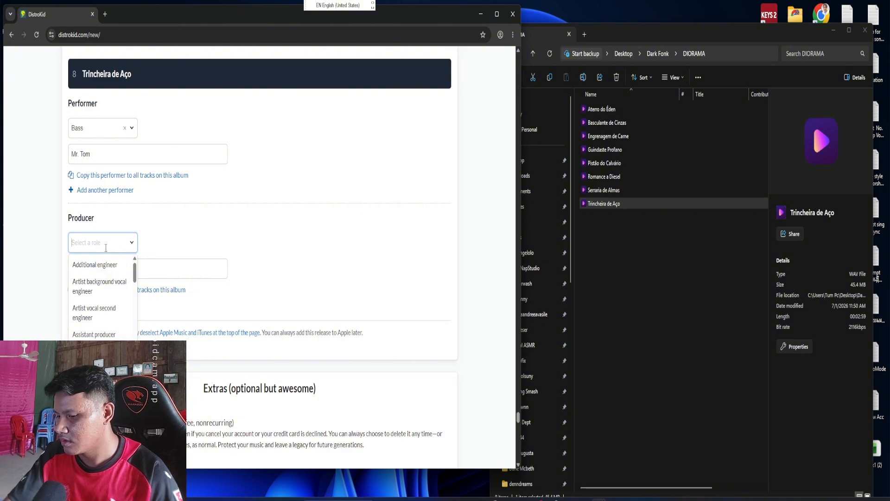
{"action": "type", "text": "p"}
{"action": "scroll", "coordinate": [94, 336], "scroll_direction": "down", "scroll_amount": 1}
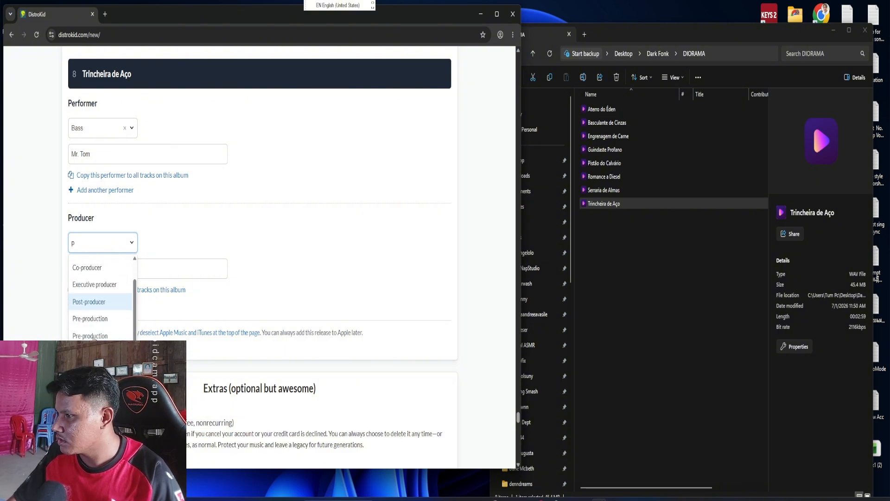
{"action": "left_click", "coordinate": [94, 335]}
{"action": "left_click", "coordinate": [96, 266]}
{"action": "type", "text": "Mr. Tom"}
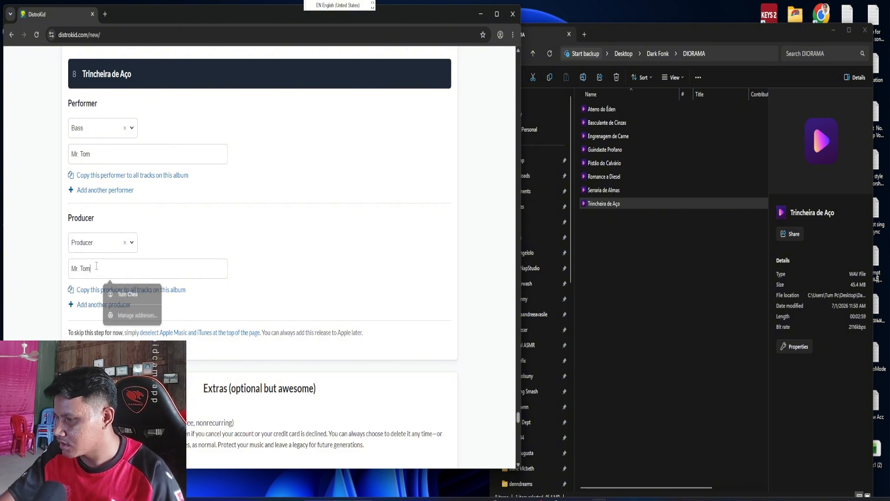
Accept the mandatory statements on YouTube Music, non-standard capitalization, promo services, recording and sales rights, and use of other artists' names.
{"action": "scroll", "coordinate": [234, 240], "scroll_direction": "down", "scroll_amount": 8}
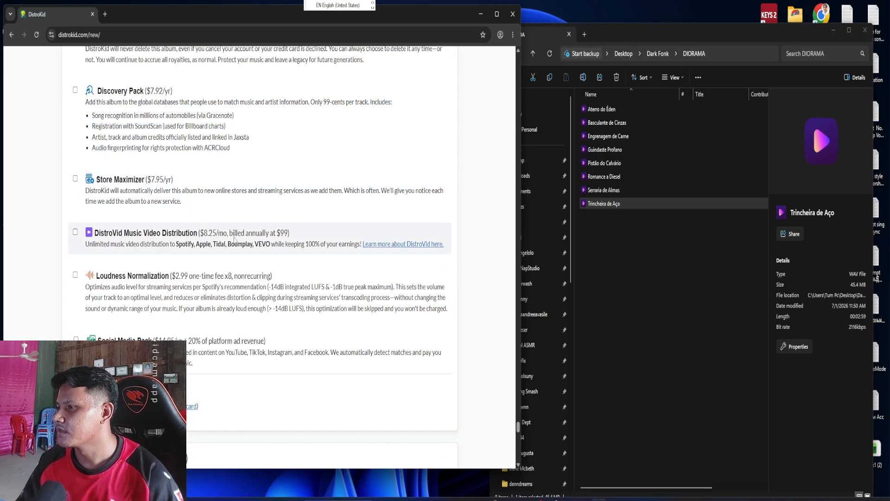
{"action": "scroll", "coordinate": [234, 240], "scroll_direction": "down", "scroll_amount": 4}
{"action": "scroll", "coordinate": [169, 232], "scroll_direction": "down", "scroll_amount": 1}
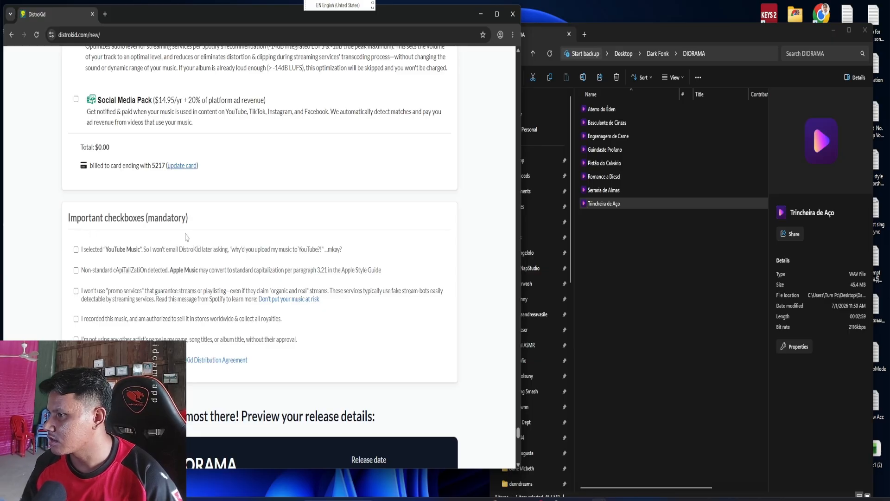
{"action": "left_click", "coordinate": [86, 250]}
{"action": "left_click", "coordinate": [87, 270]}
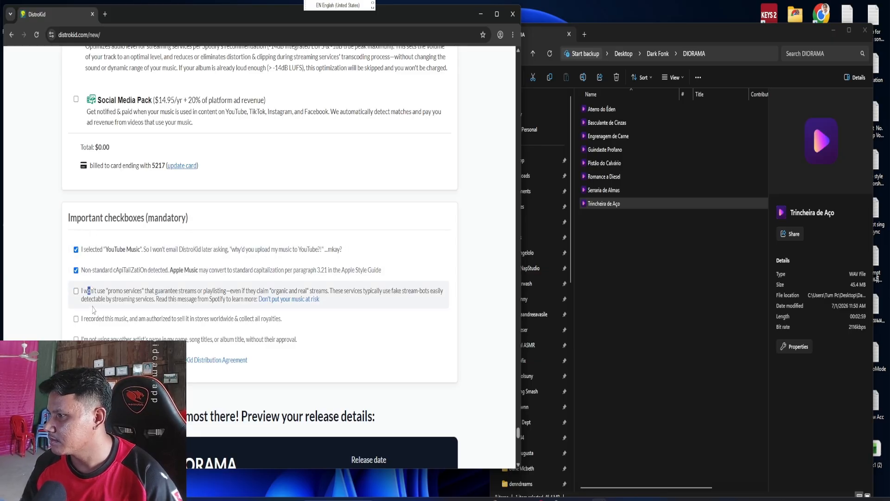
{"action": "left_click", "coordinate": [88, 291]}
{"action": "left_click", "coordinate": [88, 319]}
{"action": "left_click", "coordinate": [88, 339]}
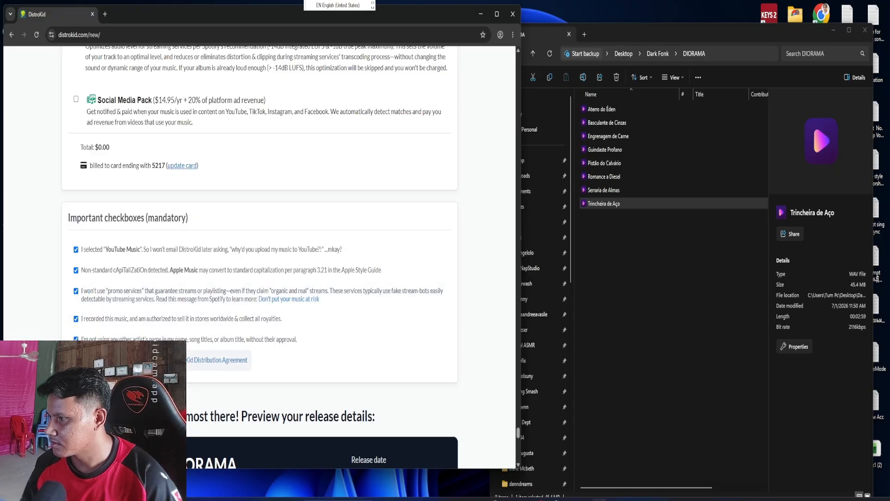
Review the DIORAMA release preview with its track list, and submit the album for upload.
{"action": "scroll", "coordinate": [282, 291], "scroll_direction": "down", "scroll_amount": 8}
{"action": "scroll", "coordinate": [286, 284], "scroll_direction": "up", "scroll_amount": 1}
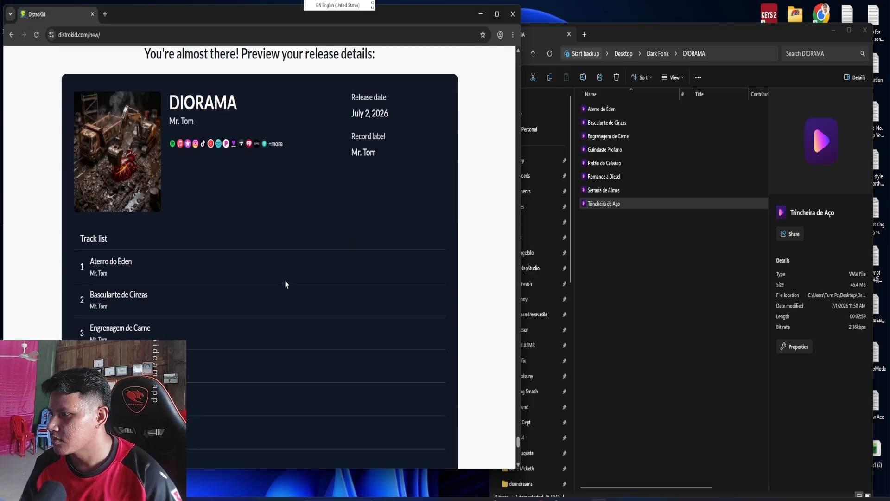
{"action": "scroll", "coordinate": [285, 283], "scroll_direction": "up", "scroll_amount": 2}
{"action": "scroll", "coordinate": [285, 283], "scroll_direction": "down", "scroll_amount": 4}
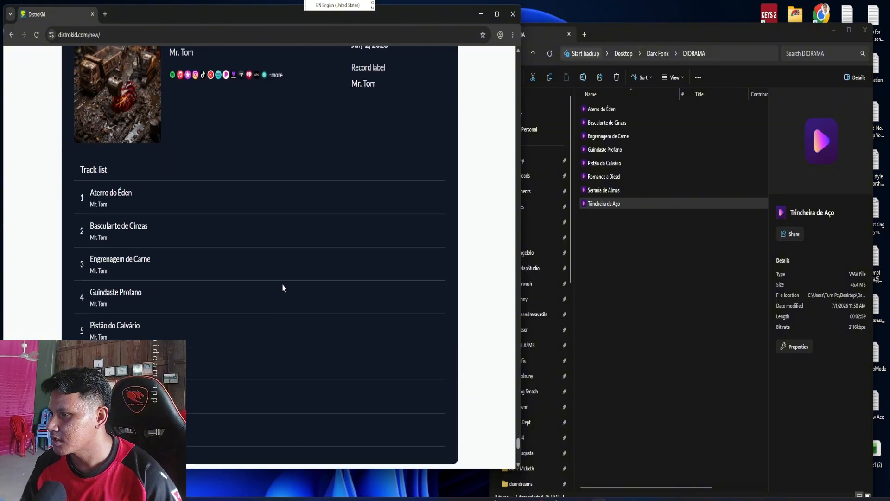
{"action": "scroll", "coordinate": [281, 285], "scroll_direction": "up", "scroll_amount": 6}
{"action": "scroll", "coordinate": [281, 286], "scroll_direction": "down", "scroll_amount": 5}
{"action": "scroll", "coordinate": [280, 289], "scroll_direction": "down", "scroll_amount": 5}
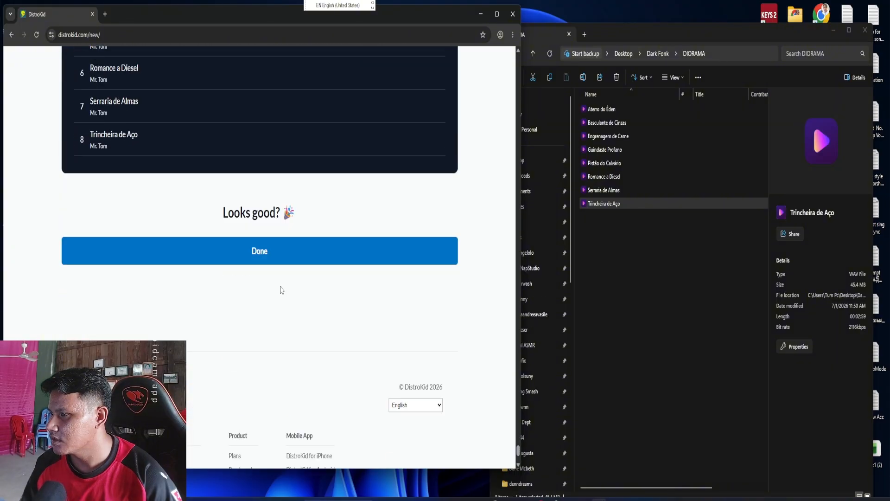
{"action": "left_click", "coordinate": [286, 261]}
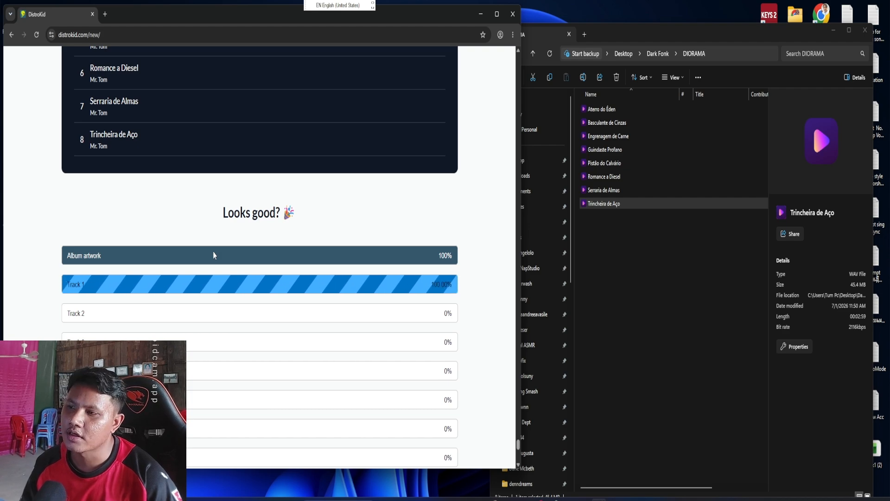
{"action": "scroll", "coordinate": [462, 328], "scroll_direction": "down", "scroll_amount": 3}
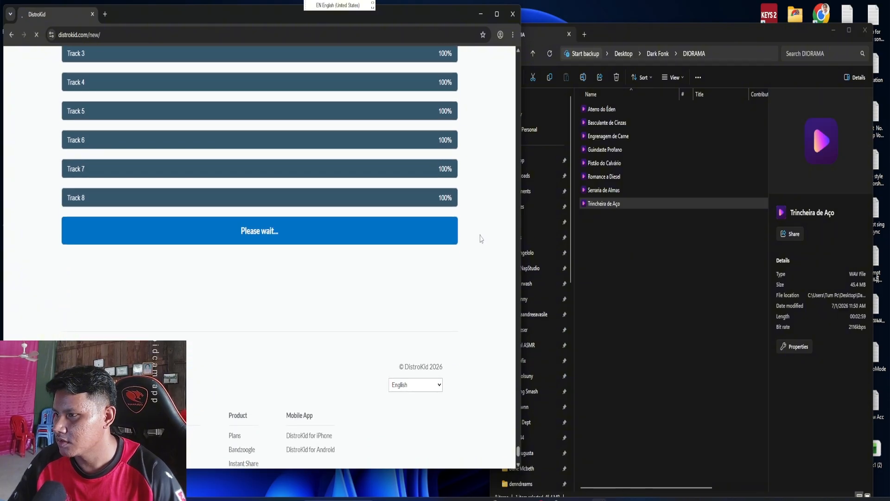
Look over the release confirmation page for DIORAMA and open the My Music page.
{"action": "scroll", "coordinate": [482, 239], "scroll_direction": "down", "scroll_amount": 5}
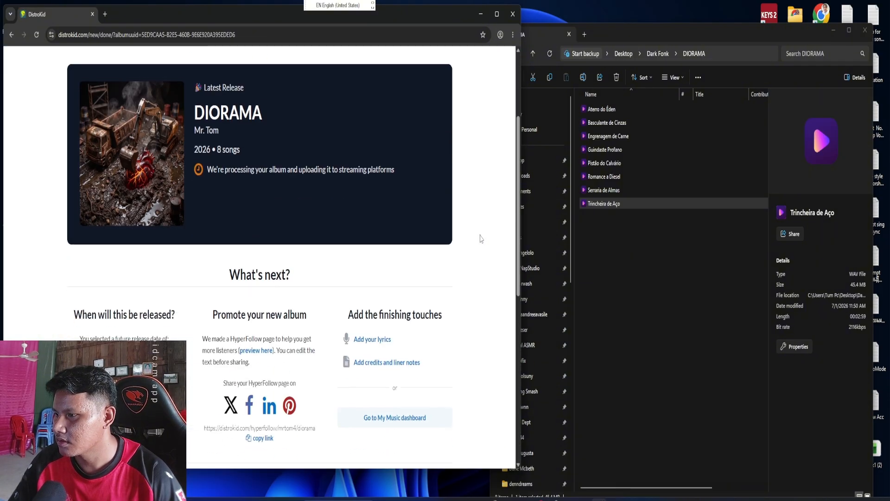
{"action": "scroll", "coordinate": [481, 237], "scroll_direction": "up", "scroll_amount": 5}
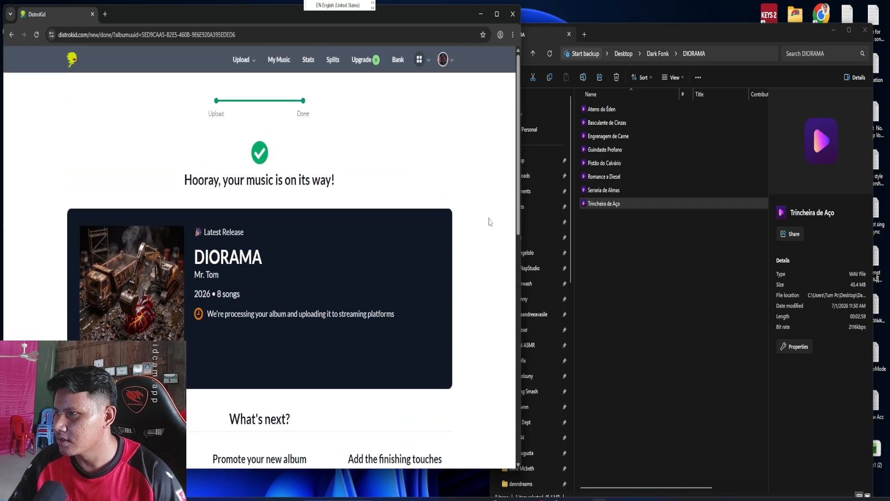
{"action": "left_click", "coordinate": [278, 63]}
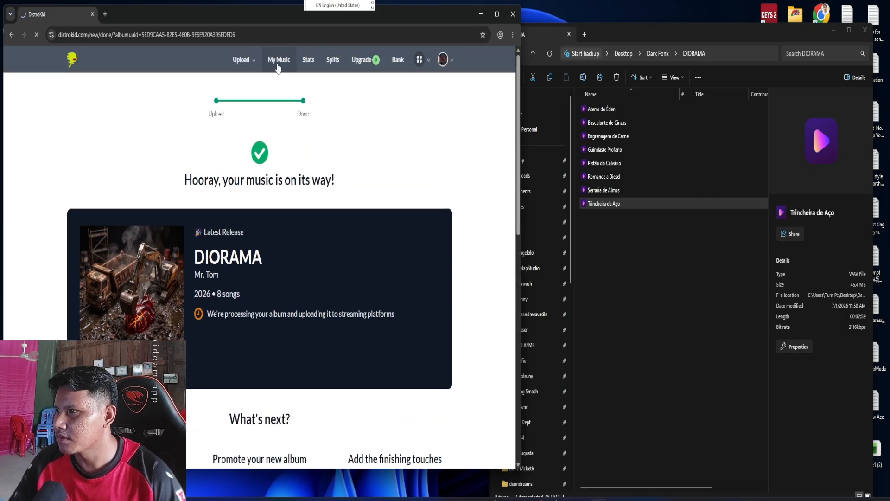